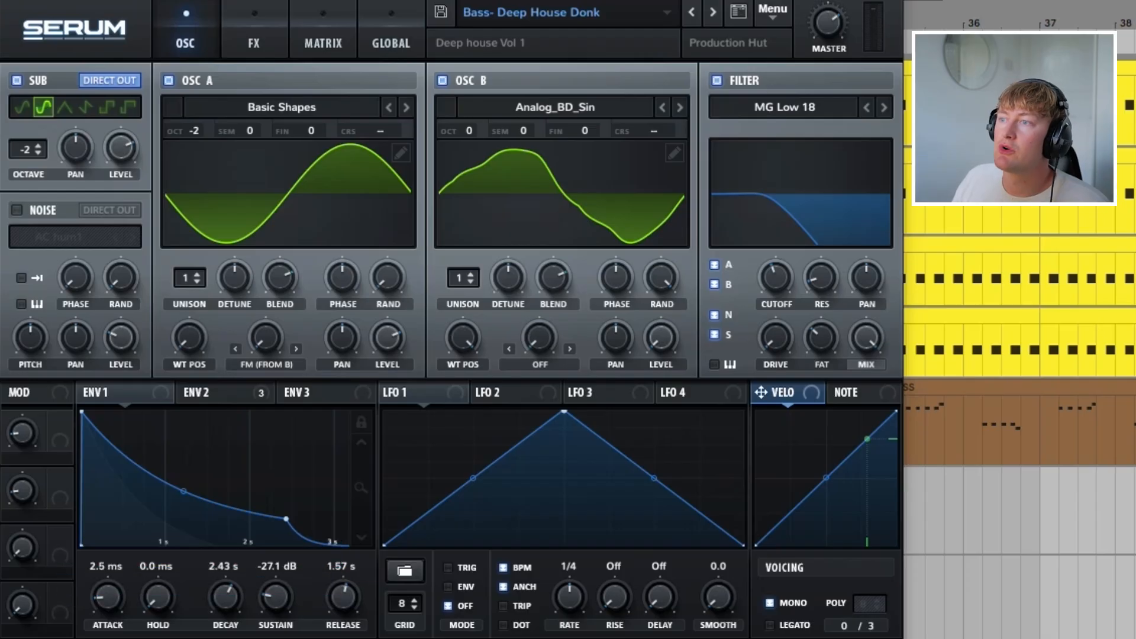
Step: Choose the Analog_BD_Sin wavetable from the Analog category for oscillator B
{"action": "left_click", "coordinate": [555, 107]}
{"action": "mouse_move", "coordinate": [555, 132]}
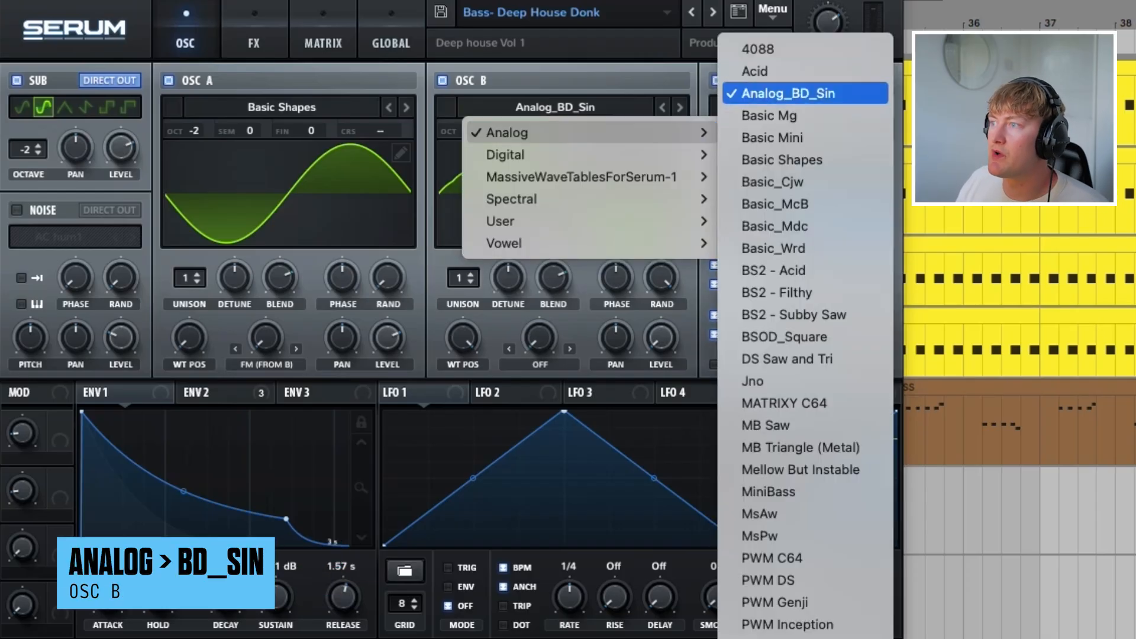
{"action": "left_click", "coordinate": [788, 93]}
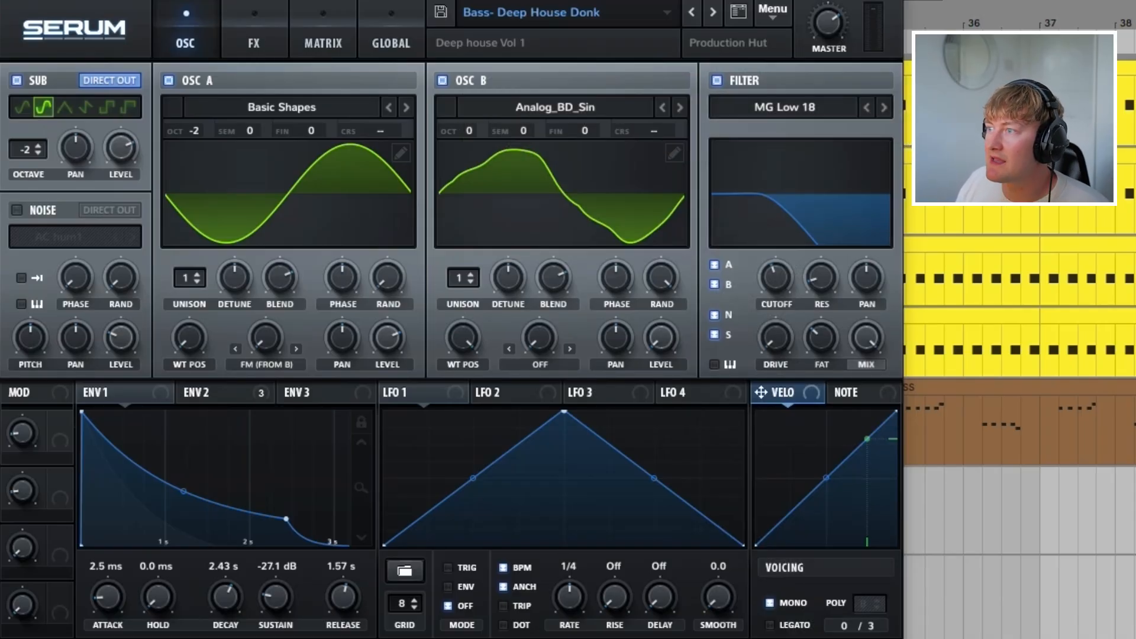
Step: Play the bass line to hear envelope 1, and display envelope 2
{"action": "mouse_move", "coordinate": [779, 276]}
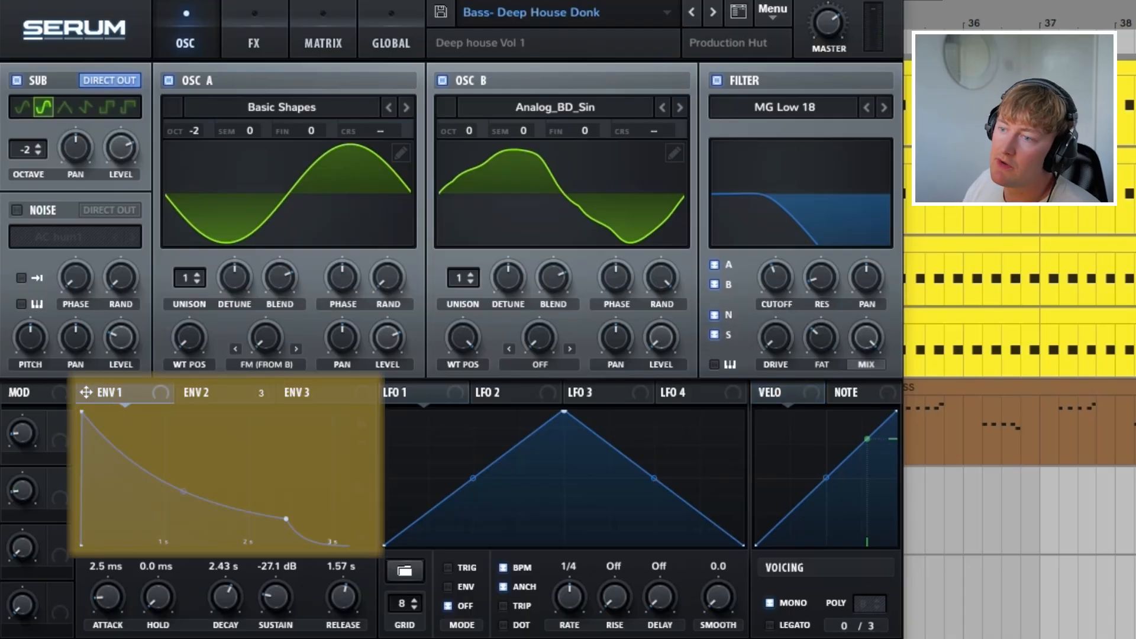
{"action": "key", "text": "space"}
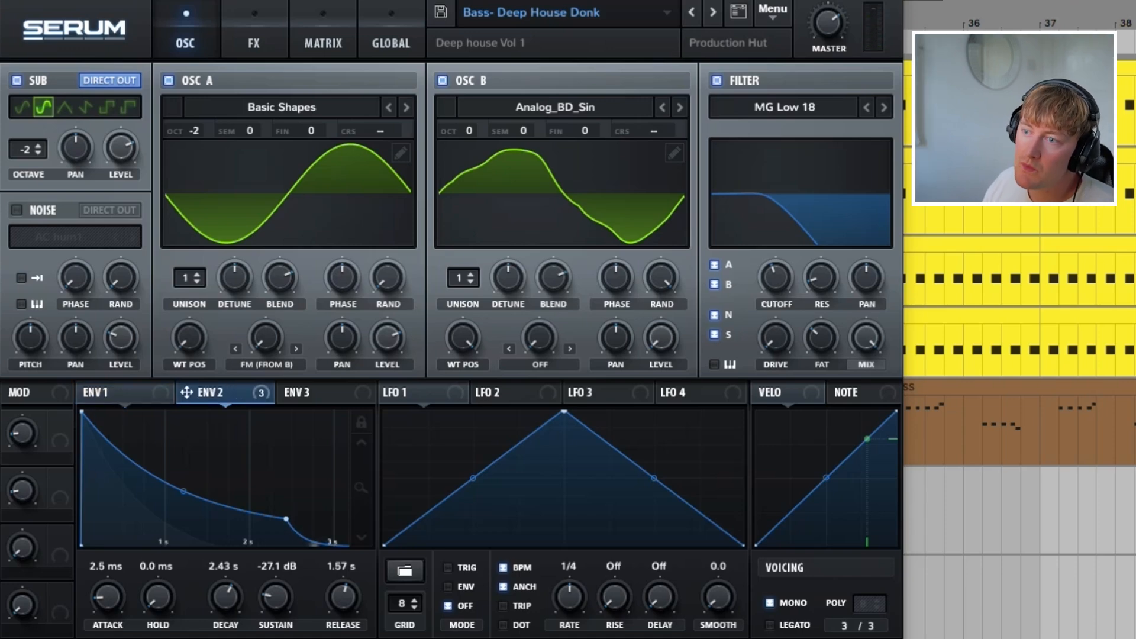
{"action": "left_click", "coordinate": [216, 392]}
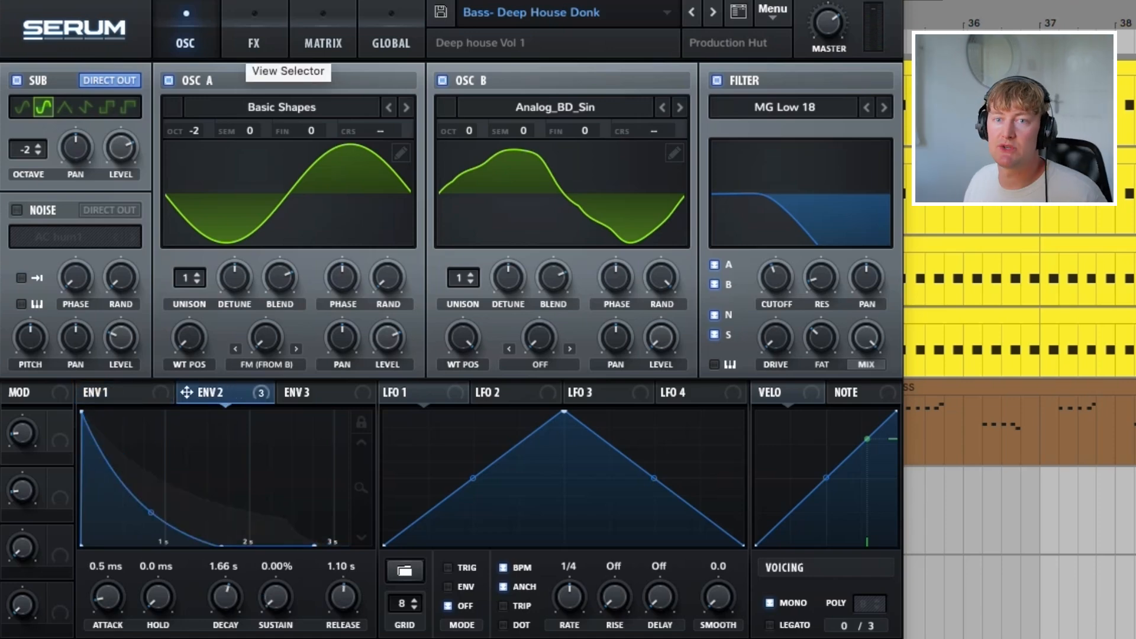
Step: Show the effects rack and examine the available distortion types
{"action": "left_click", "coordinate": [254, 43]}
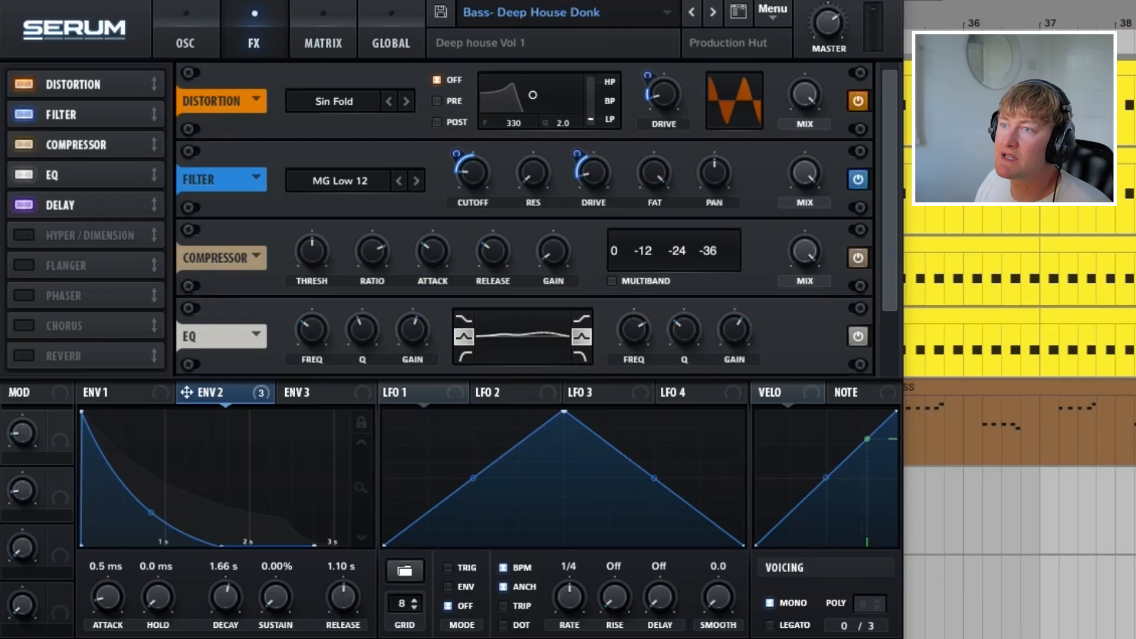
{"action": "left_click", "coordinate": [334, 101]}
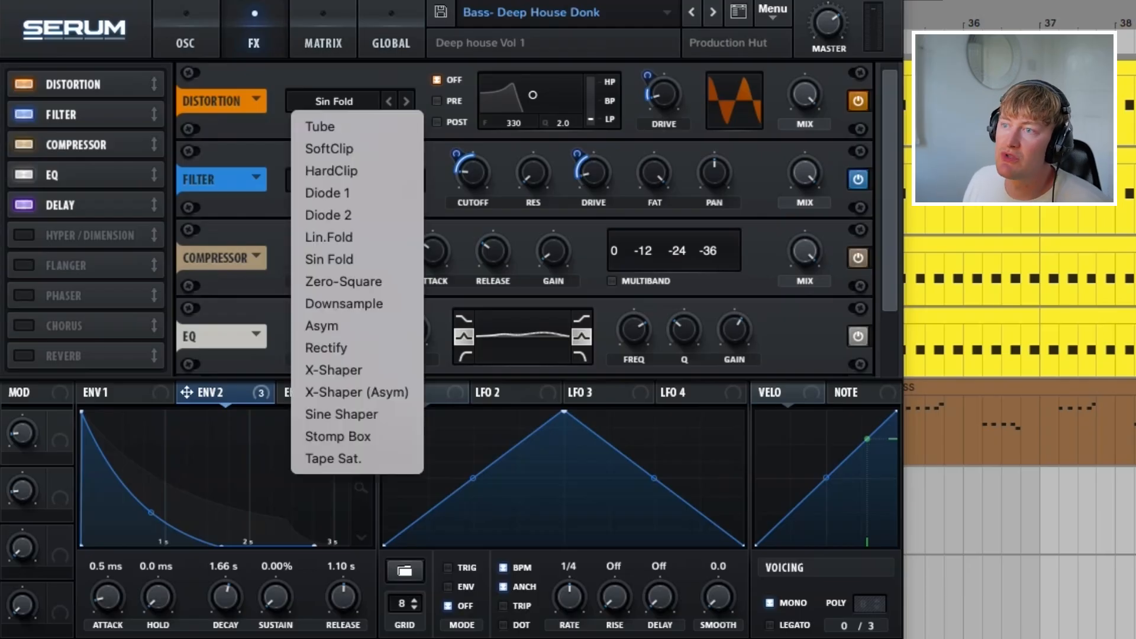
{"action": "key", "text": "Escape"}
{"action": "left_click", "coordinate": [335, 101]}
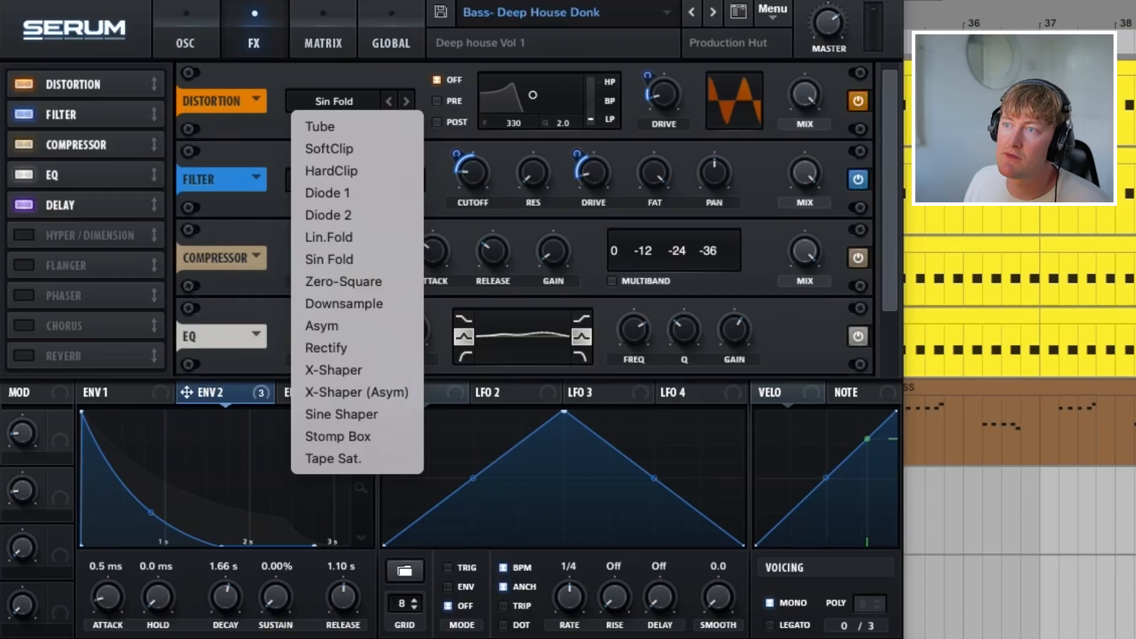
{"action": "key", "text": "Escape"}
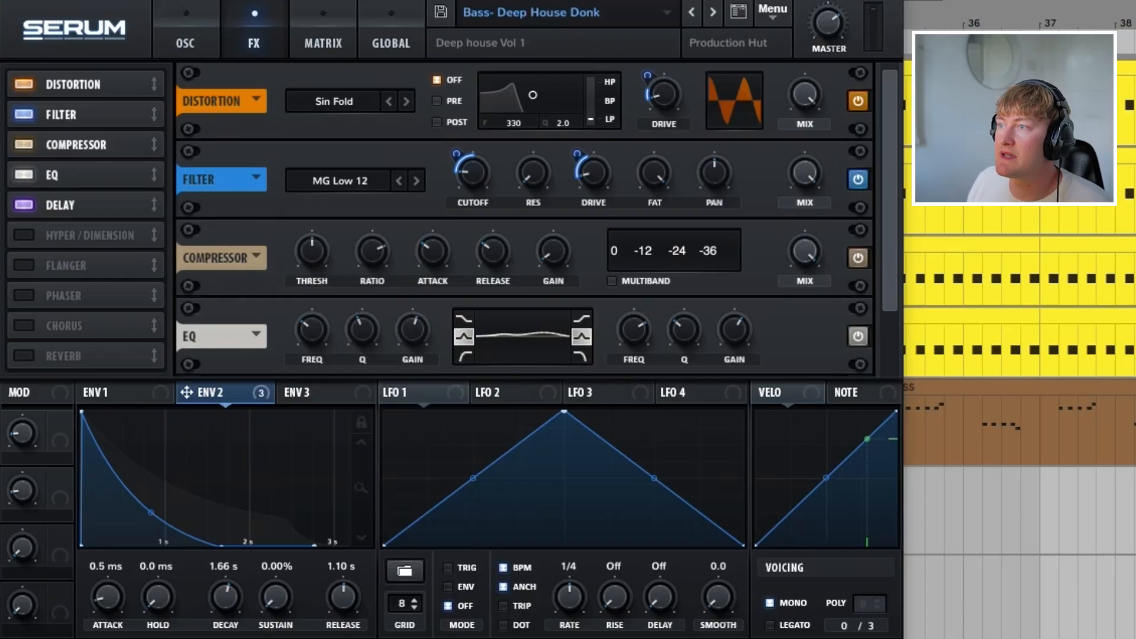
Step: Try the distortion mix at 30% and return it to full
{"action": "left_click_drag", "start_coordinate": [805, 95], "coordinate": [805, 213]}
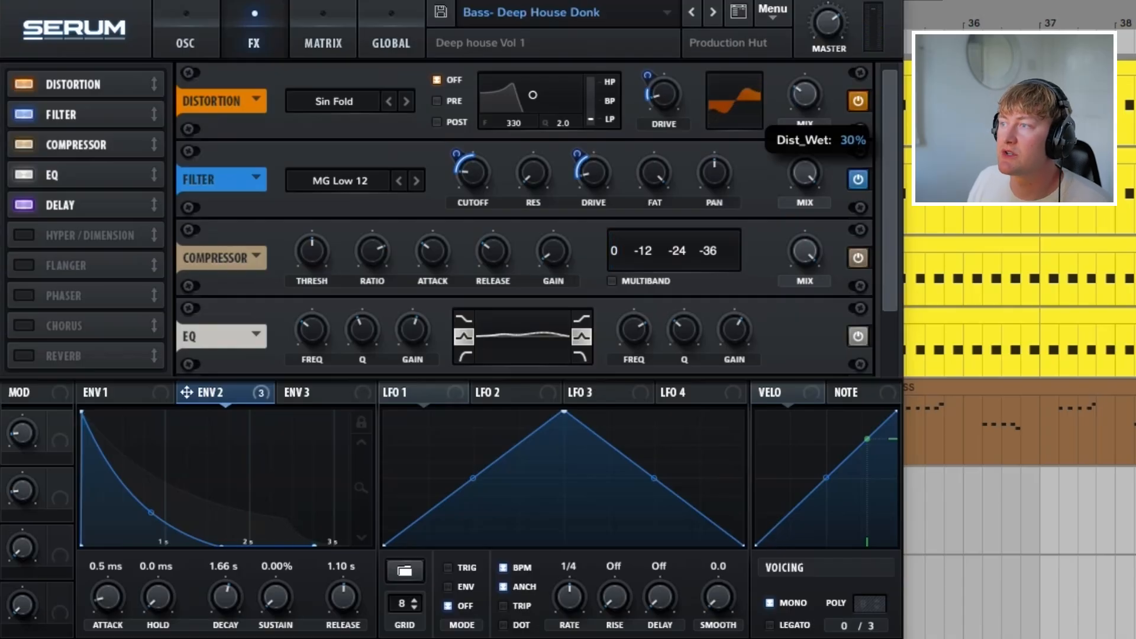
{"action": "left_click_drag", "start_coordinate": [805, 95], "coordinate": [805, 18]}
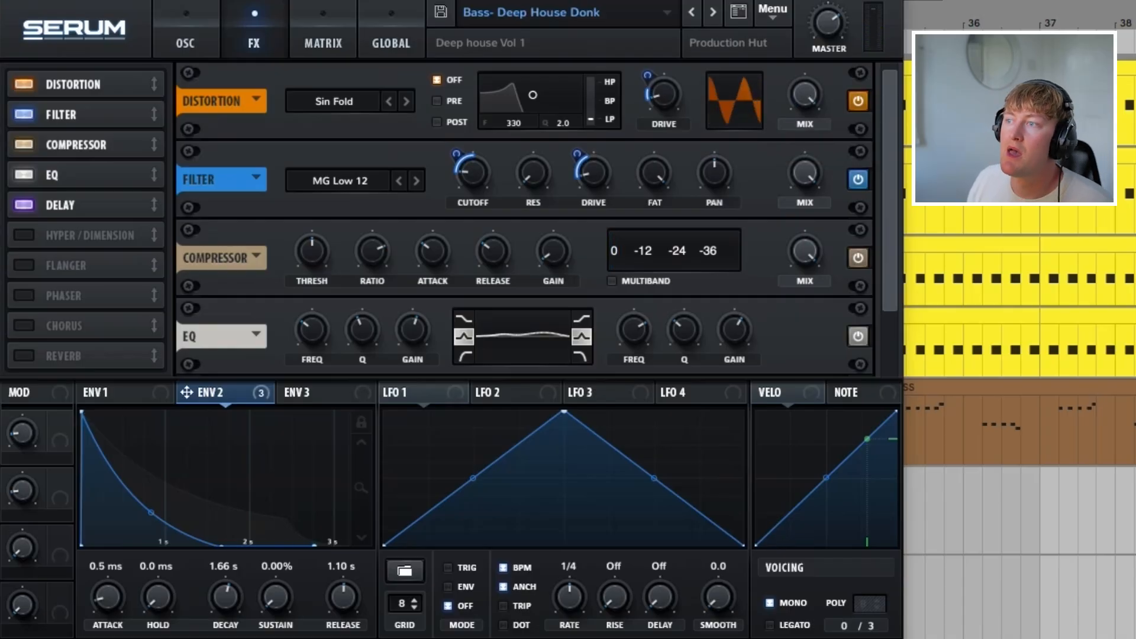
Step: Adjust the amount of envelope 2 modulation on the distortion drive
{"action": "mouse_move", "coordinate": [663, 94]}
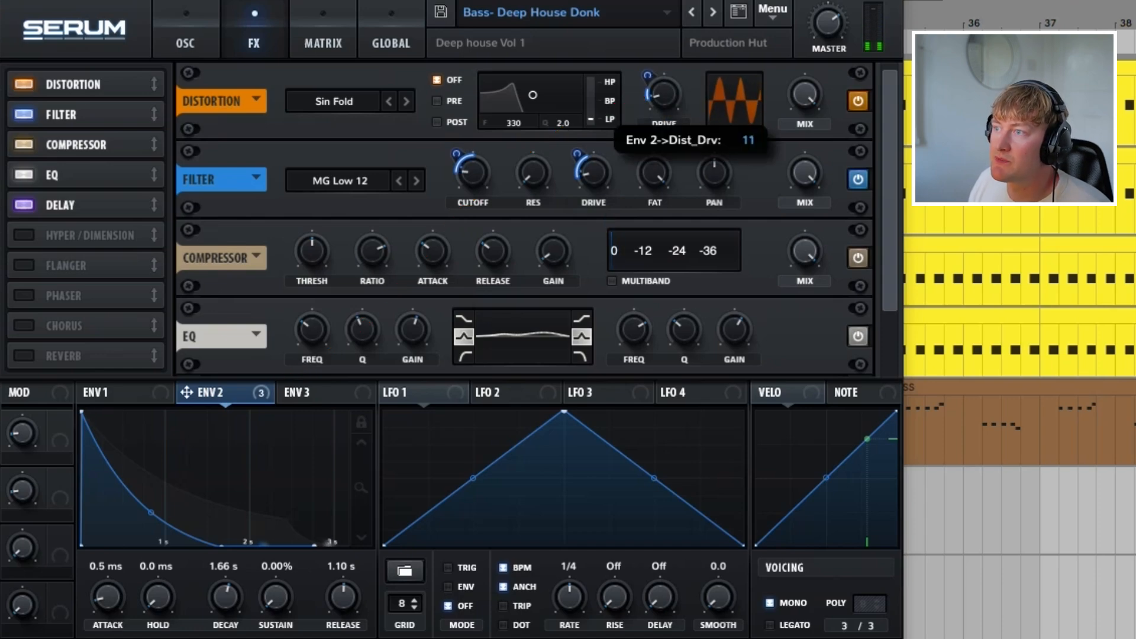
{"action": "left_click_drag", "start_coordinate": [648, 76], "coordinate": [648, 80]}
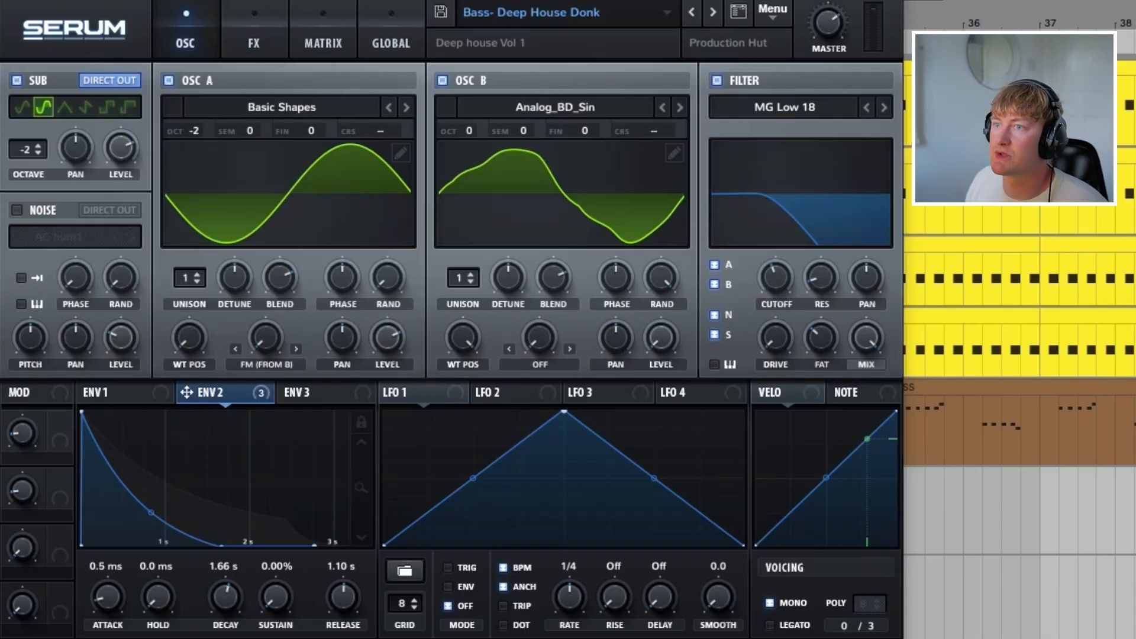
Step: Assign envelope 2 to the cutoff of the MG Low 12 filter effect
{"action": "left_click", "coordinate": [254, 43]}
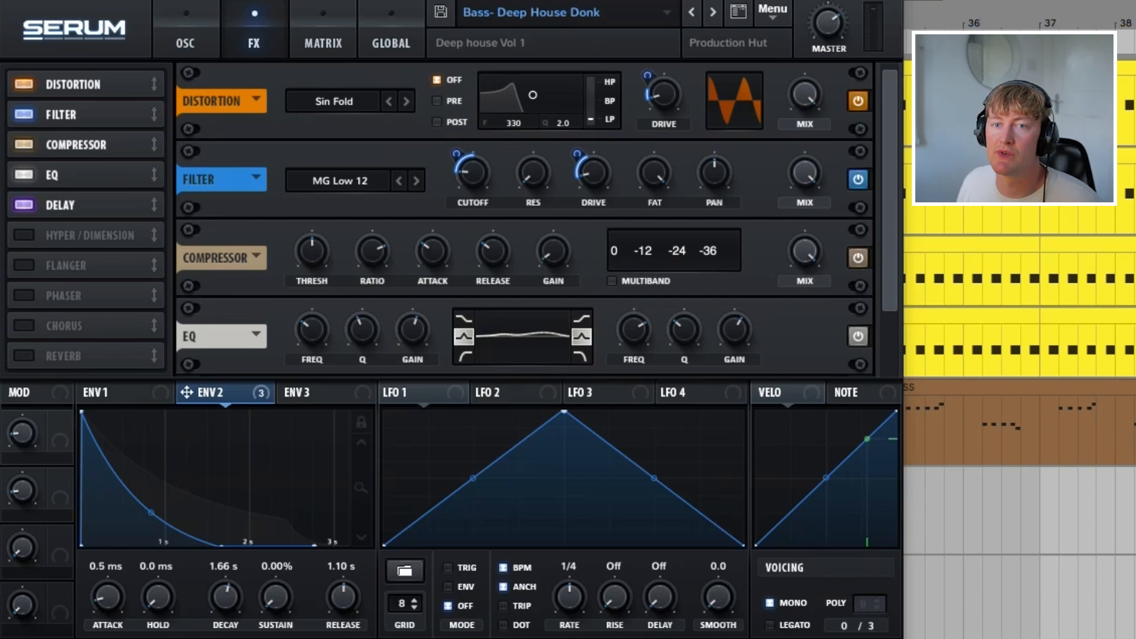
{"action": "left_click_drag", "start_coordinate": [195, 392], "coordinate": [476, 188]}
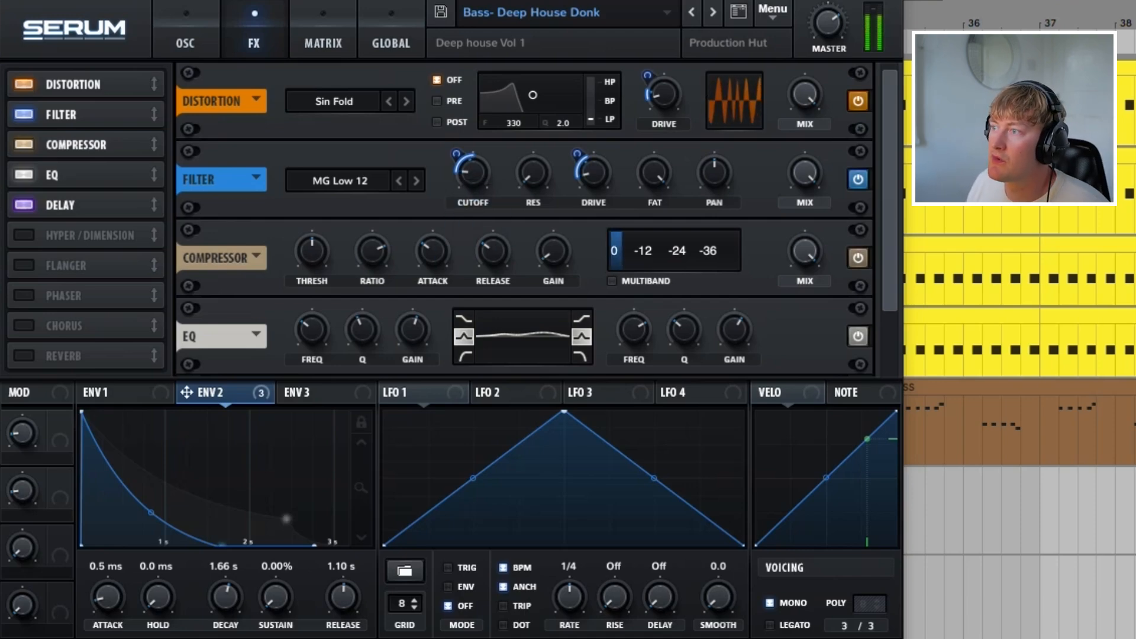
Step: Bypass and re-enable the filter effect and the delay effect in turn to compare the bass sound
{"action": "left_click", "coordinate": [858, 179]}
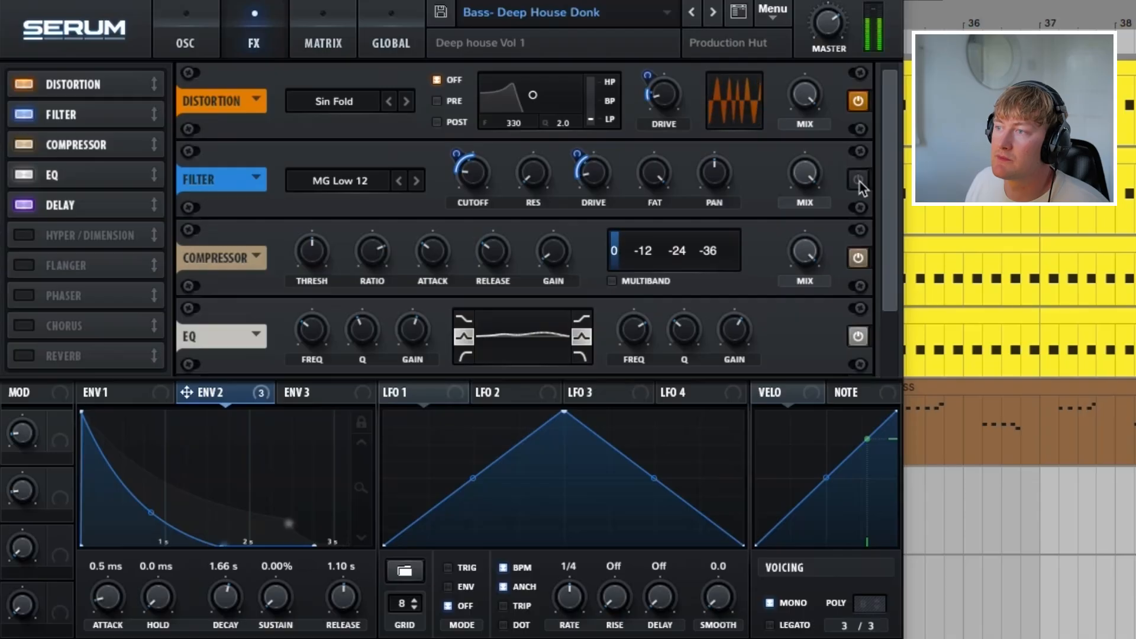
{"action": "left_click", "coordinate": [858, 180]}
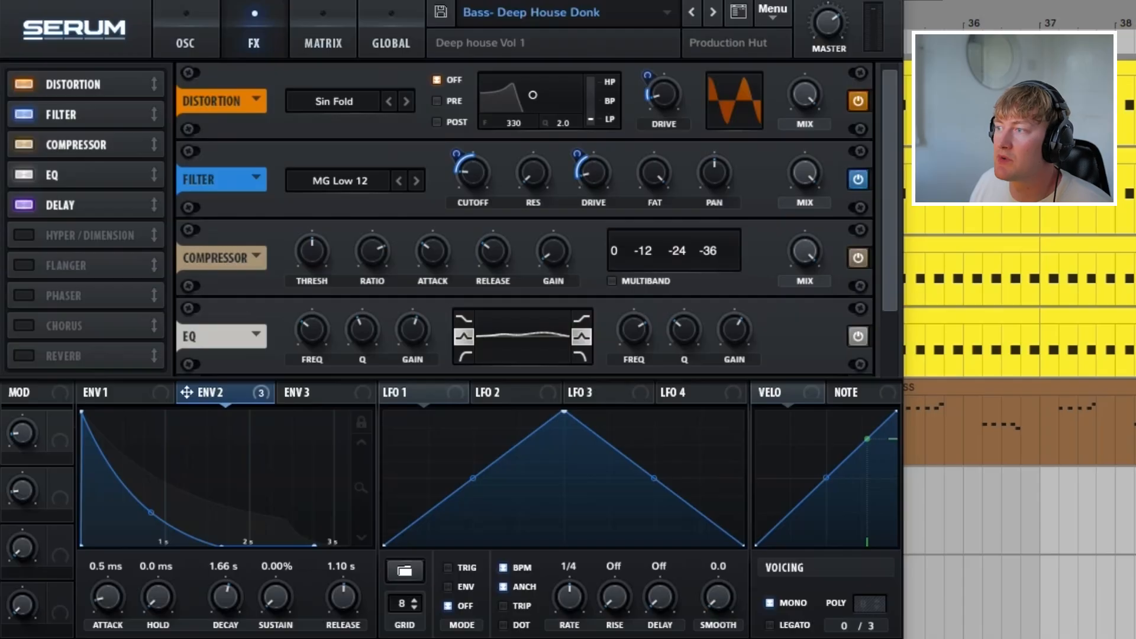
{"action": "scroll", "coordinate": [524, 219], "scroll_direction": "down", "scroll_amount": 2}
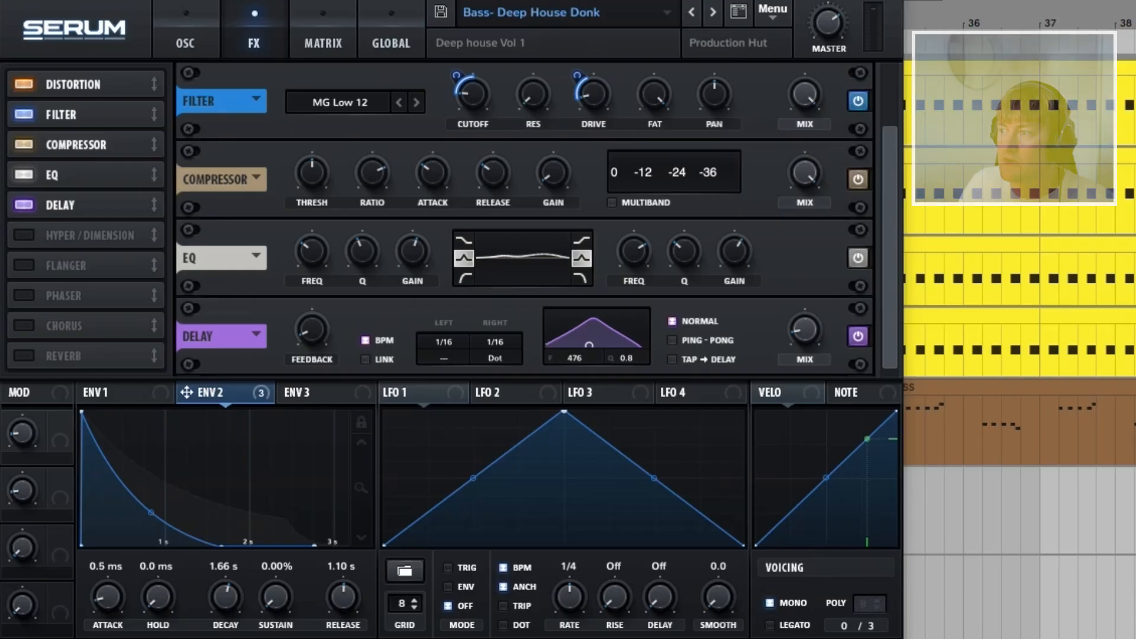
{"action": "left_click", "coordinate": [859, 337]}
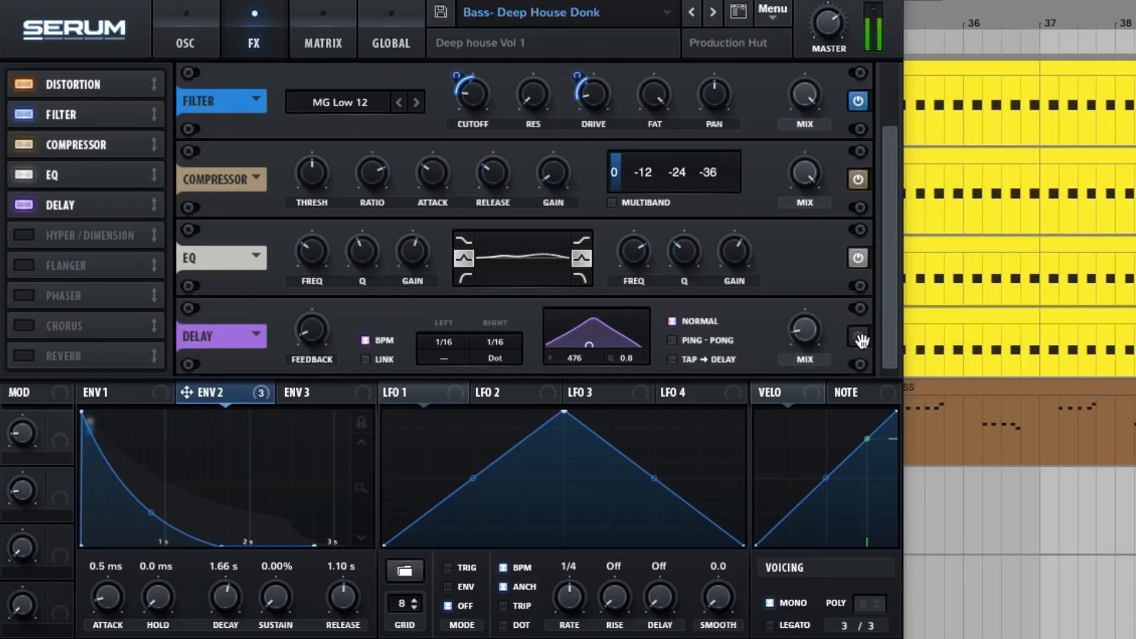
{"action": "left_click", "coordinate": [859, 337]}
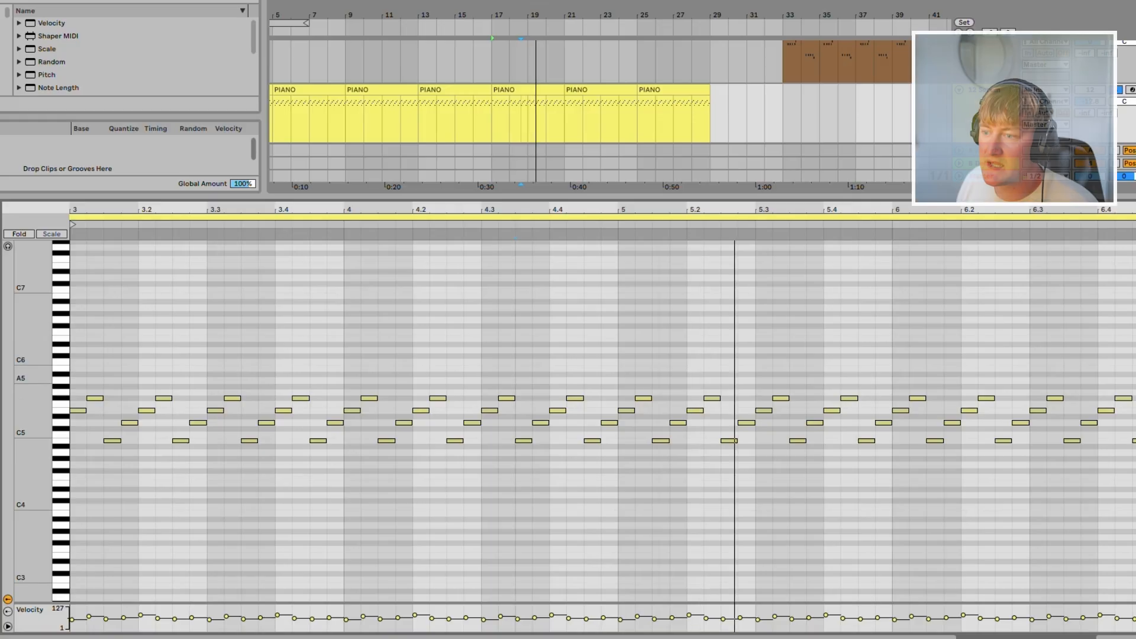
Step: Play the arpeggio in the PIANO clip at bar 17 from its start
{"action": "scroll", "coordinate": [610, 420], "scroll_direction": "up", "scroll_amount": 5}
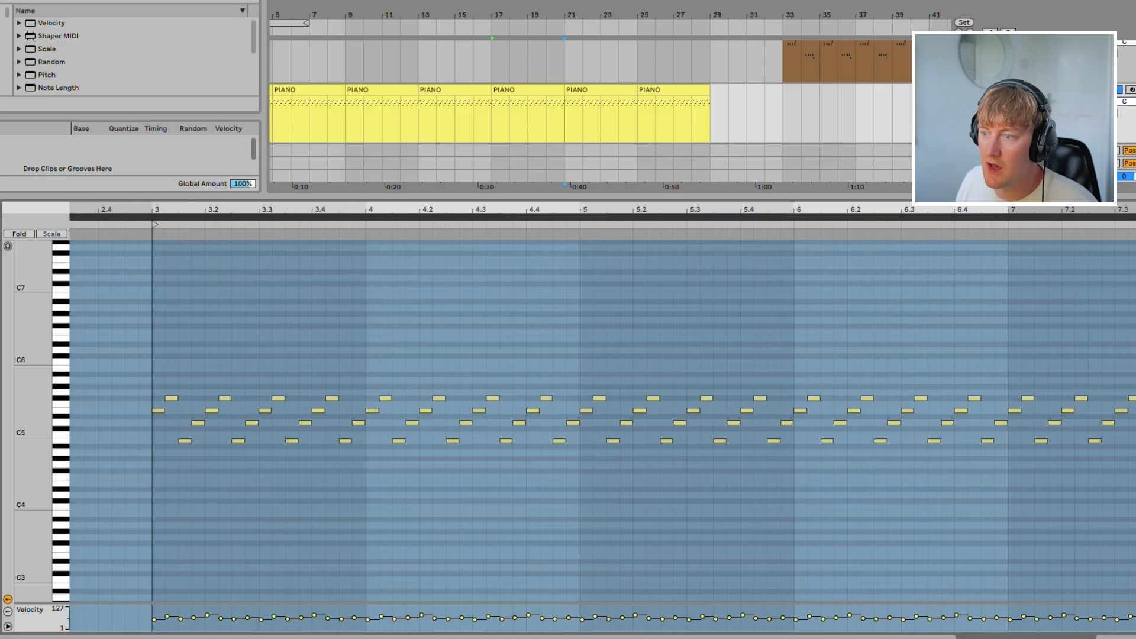
{"action": "key", "text": "space"}
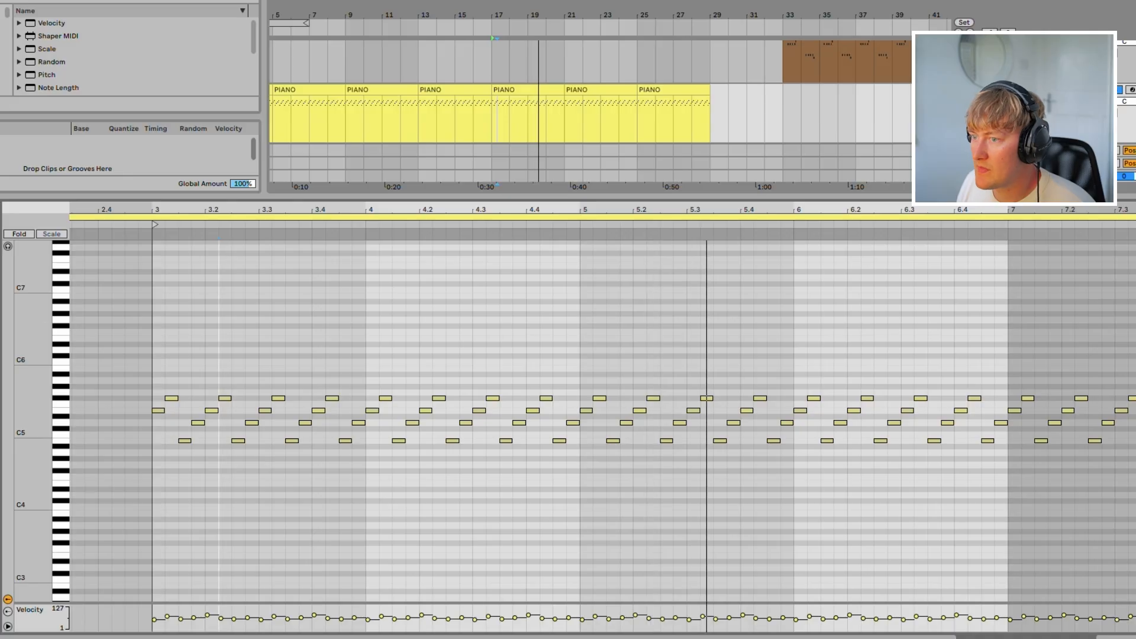
{"action": "key", "text": "space"}
Step: Delete the arpeggio's first two notes, shift the following four bars of notes back to the clip's start, and play the result
{"action": "left_click_drag", "start_coordinate": [155, 384], "coordinate": [171, 426]}
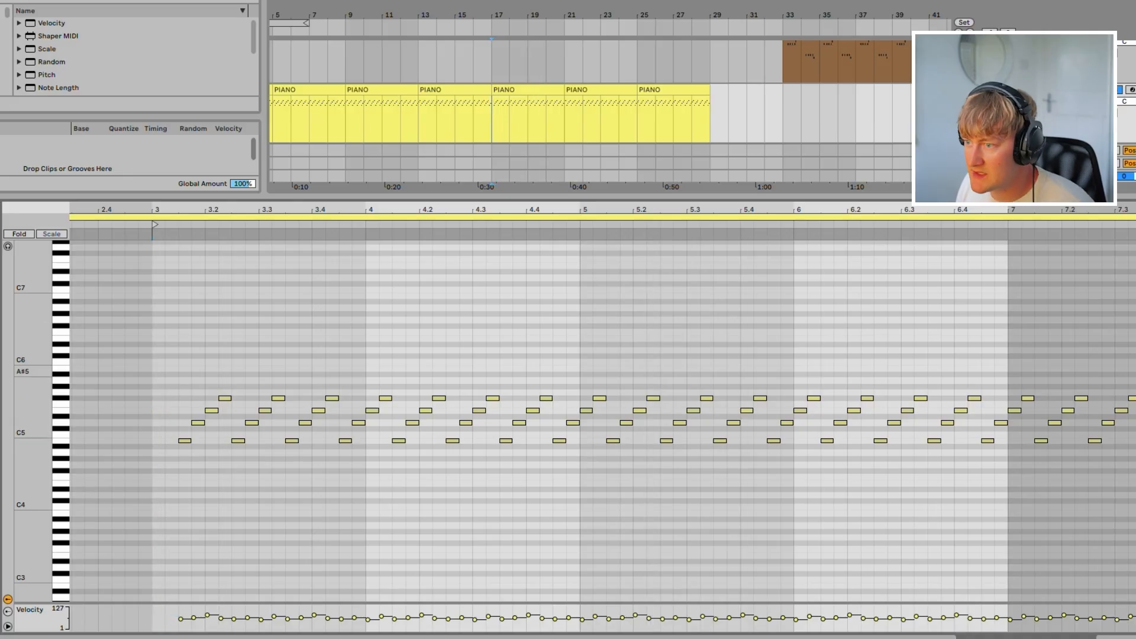
{"action": "left_click_drag", "start_coordinate": [182, 369], "coordinate": [1004, 590]}
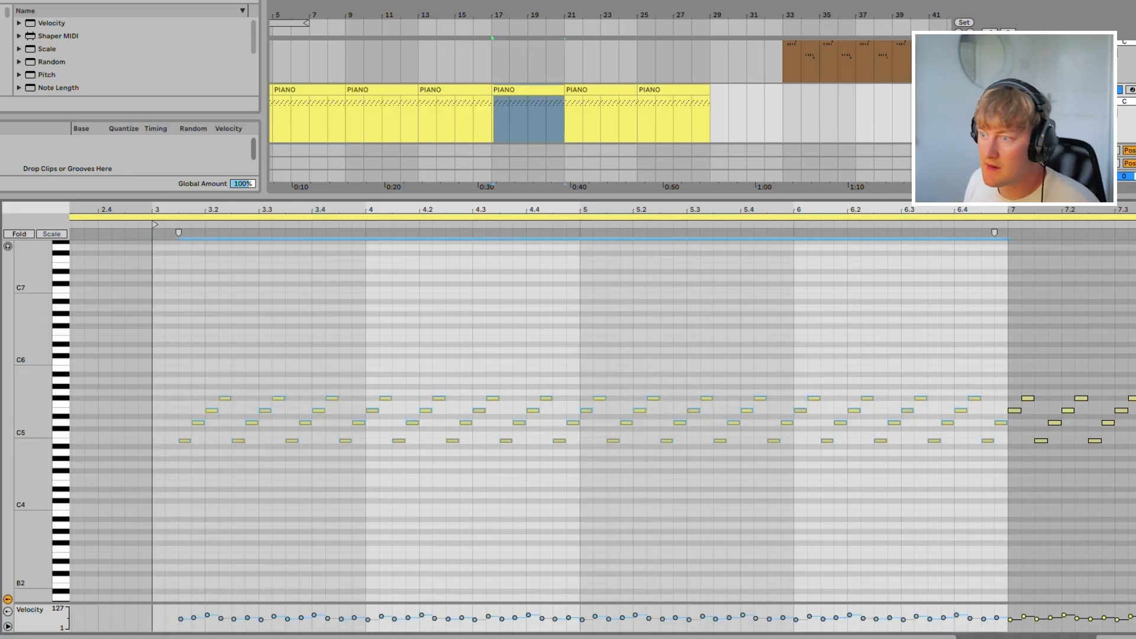
{"action": "key", "text": "Left"}
{"action": "key", "text": "space"}
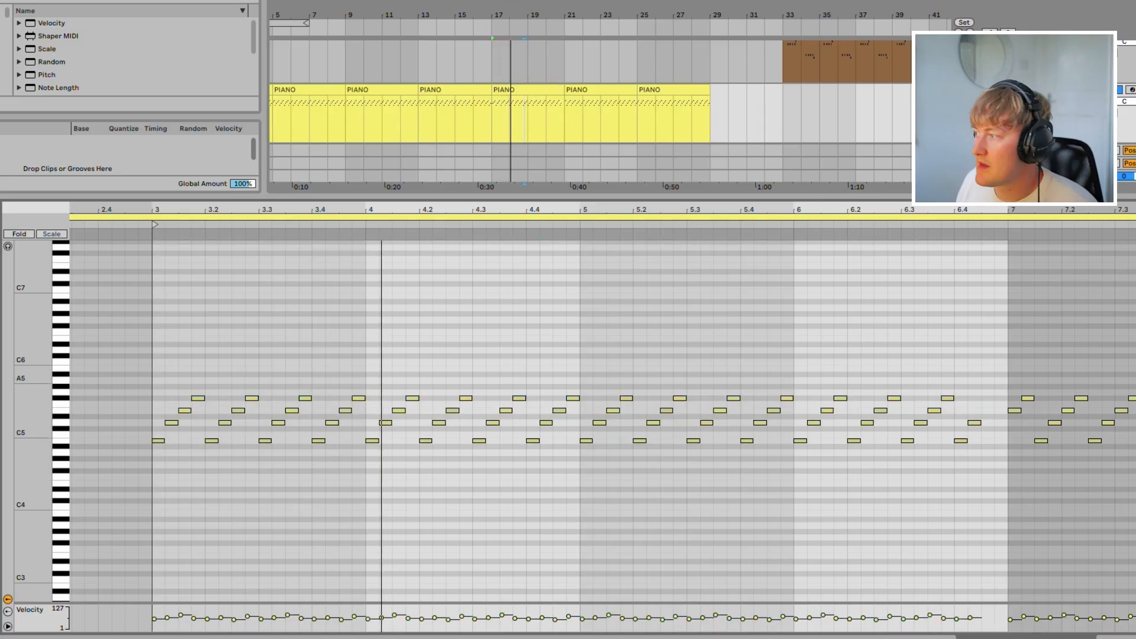
{"action": "key", "text": "space"}
Step: Shift the arpeggio notes two sixteenths later to leave a gap at the clip's start
{"action": "left_click_drag", "start_coordinate": [156, 383], "coordinate": [1005, 494]}
{"action": "key", "text": "Right"}
{"action": "key", "text": "Right"}
Step: Copy the first E5 and F#5 notes into the gap near the clip's start
{"action": "left_click", "coordinate": [298, 379]}
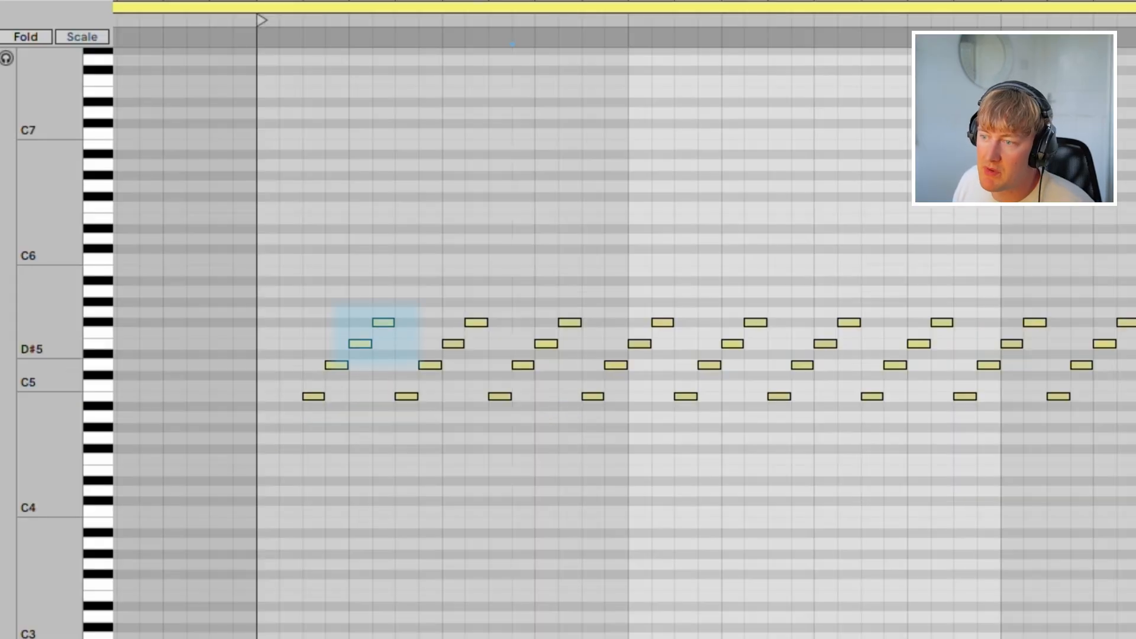
{"action": "left_click_drag", "start_coordinate": [234, 416], "coordinate": [206, 398]}
{"action": "key", "text": "Left"}
{"action": "key", "text": "Left"}
{"action": "key", "text": "Left"}
{"action": "key", "text": "Left"}
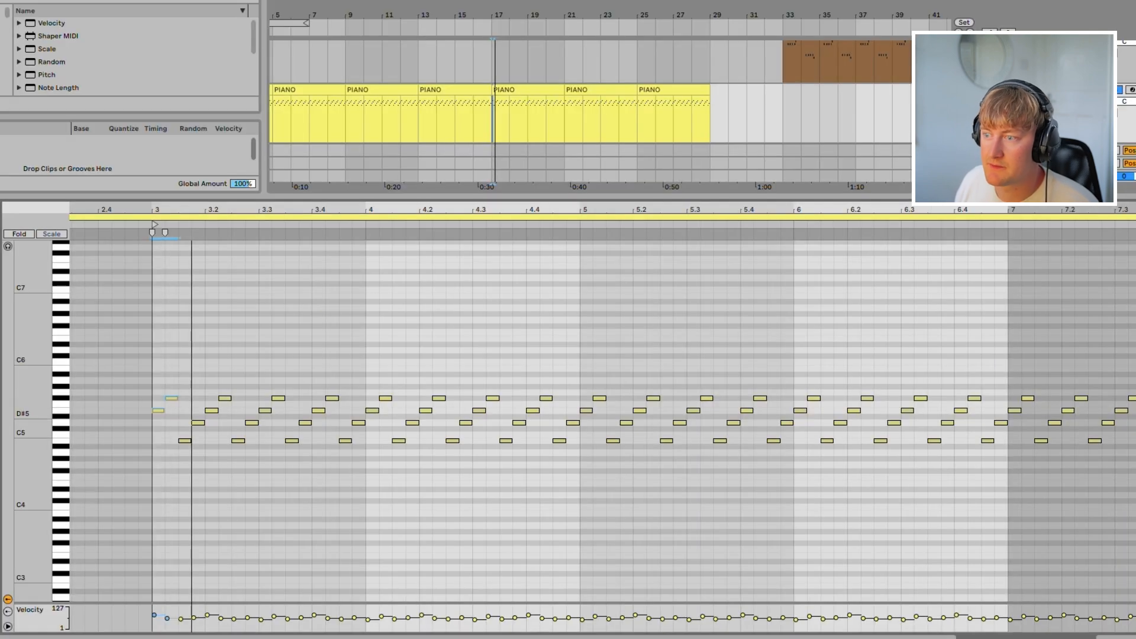
Step: Play the PIANO clip at bar 9 and examine its repeating note pattern from the first beat
{"action": "key", "text": "space"}
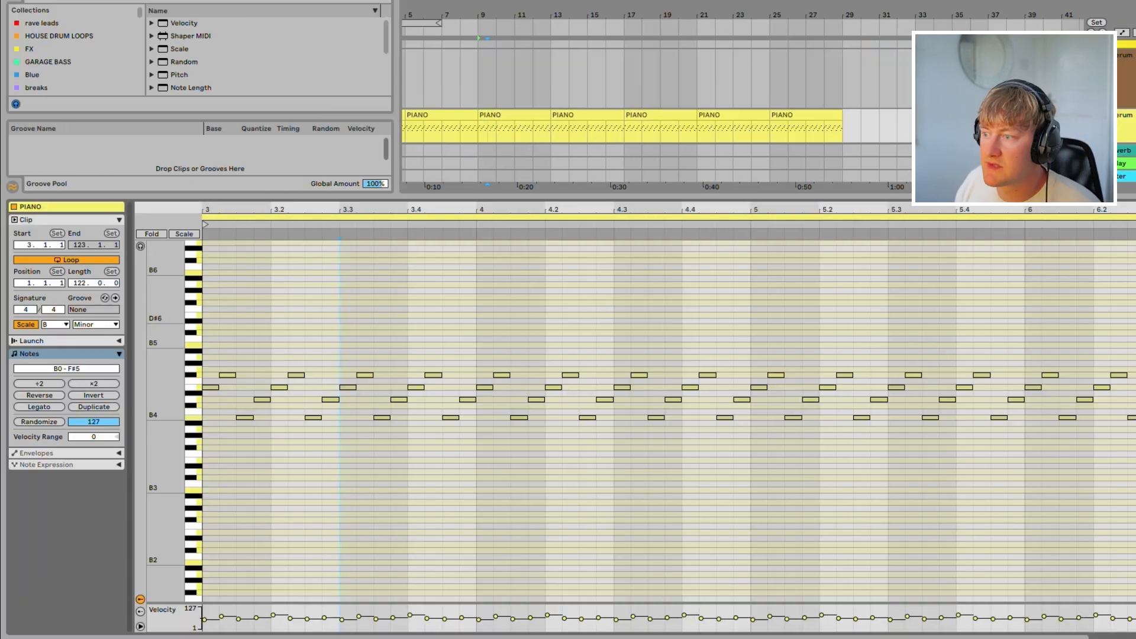
{"action": "key", "text": "space"}
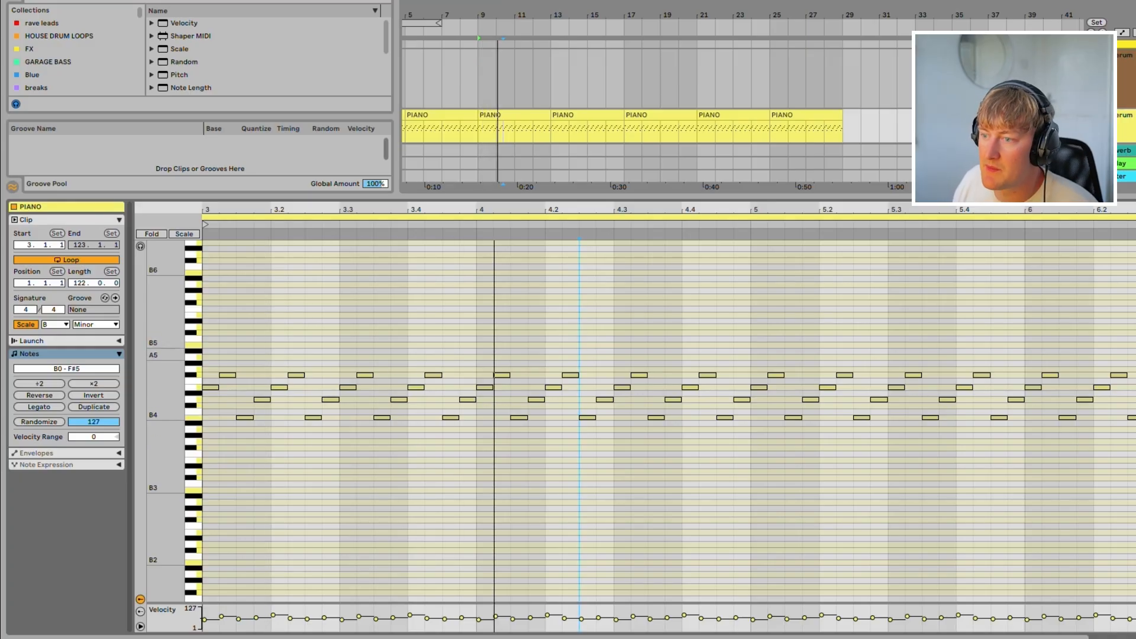
{"action": "left_click_drag", "start_coordinate": [243, 389], "coordinate": [269, 436]}
{"action": "left_click_drag", "start_coordinate": [262, 341], "coordinate": [311, 440]}
{"action": "left_click", "coordinate": [255, 363]}
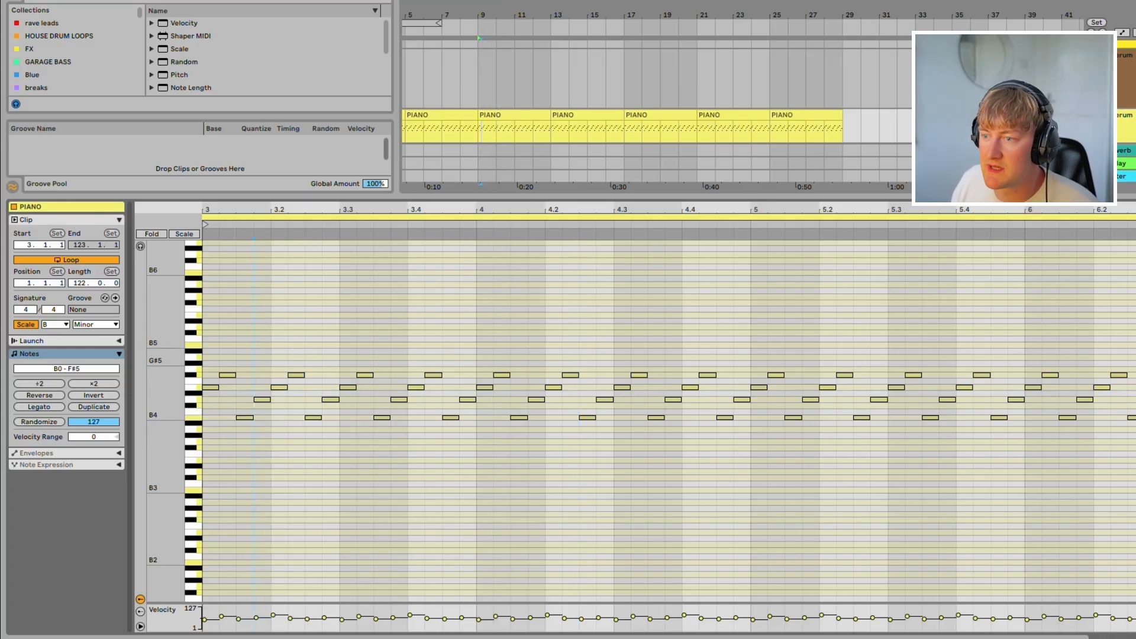
{"action": "left_click_drag", "start_coordinate": [233, 353], "coordinate": [840, 421]}
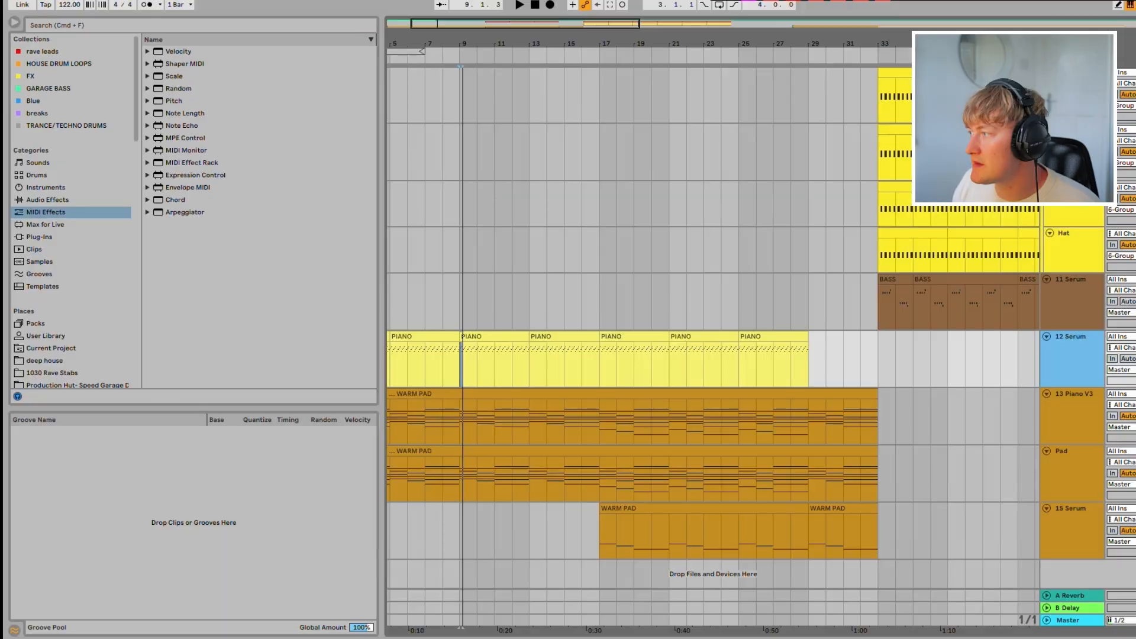
Step: Open the Arp- Squarey synth on the 12 Serum track and examine the wavetable categories for oscillators A and B
{"action": "key", "text": "shift+Tab"}
{"action": "left_click", "coordinate": [45, 517]}
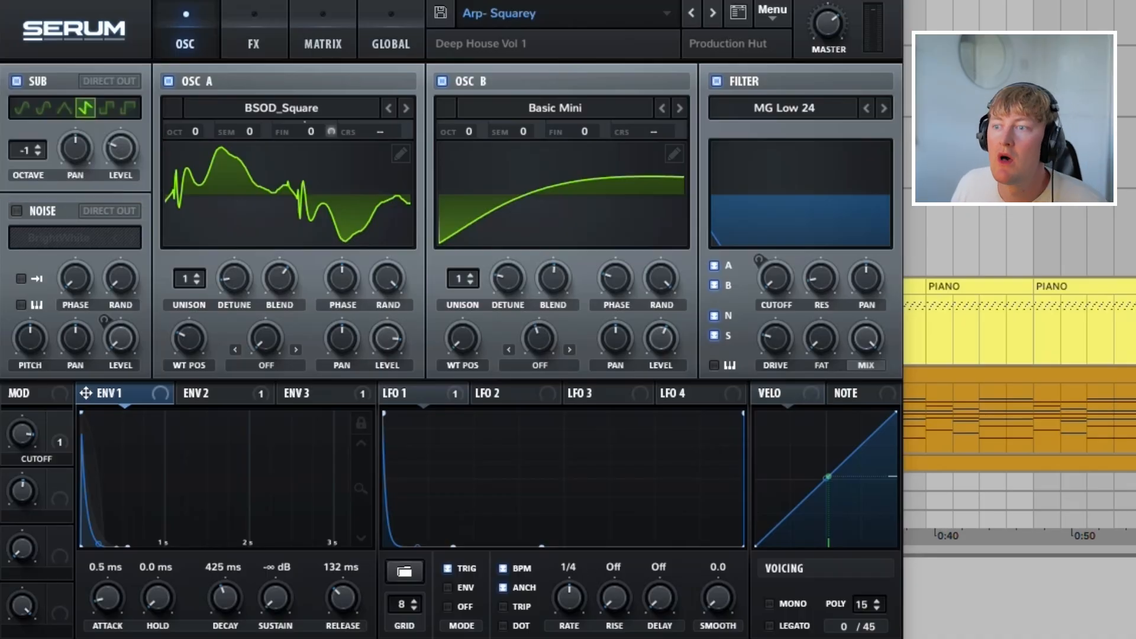
{"action": "left_click", "coordinate": [282, 109]}
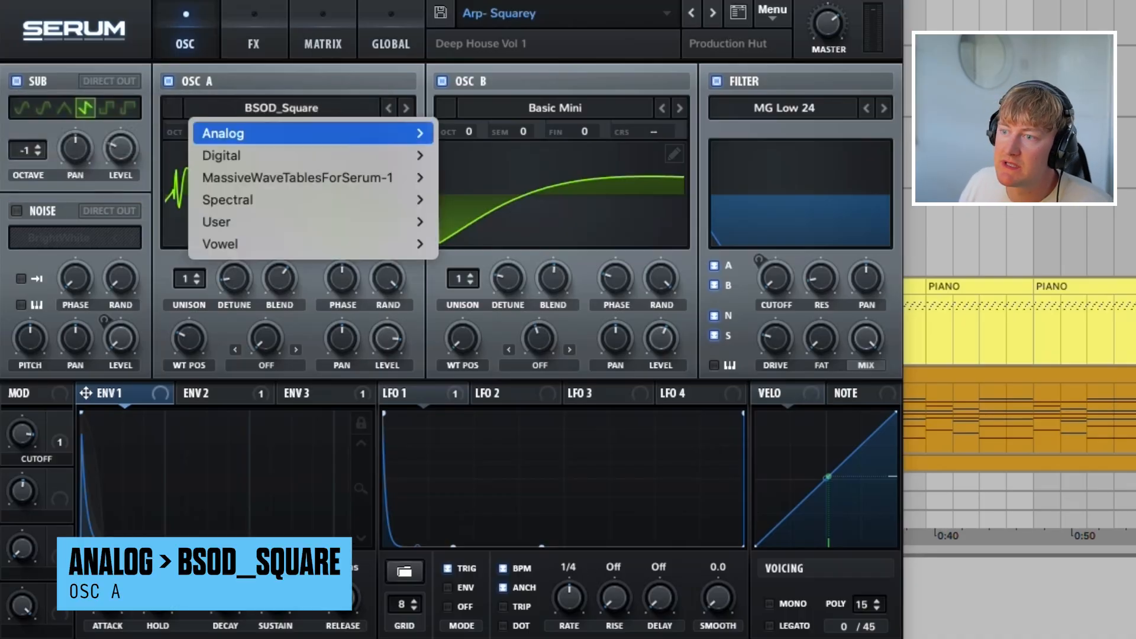
{"action": "mouse_move", "coordinate": [282, 156]}
{"action": "mouse_move", "coordinate": [281, 133]}
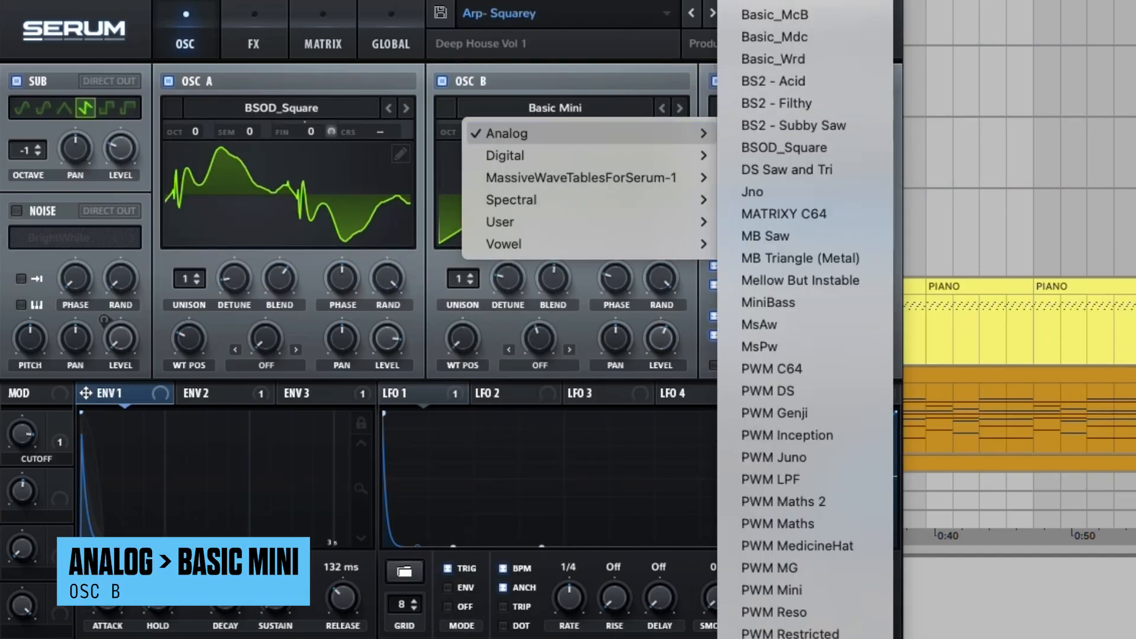
{"action": "key", "text": "Escape"}
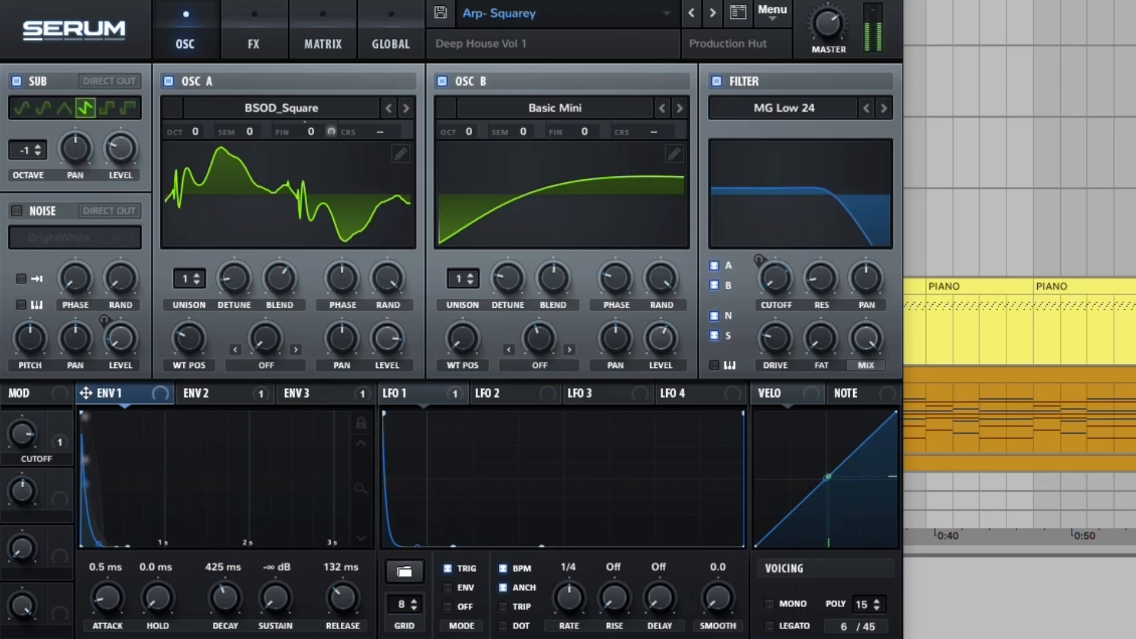
Step: Set envelope 1's decay to 396 ms
{"action": "left_click_drag", "start_coordinate": [99, 544], "coordinate": [237, 539]}
{"action": "left_click_drag", "start_coordinate": [225, 593], "coordinate": [227, 604]}
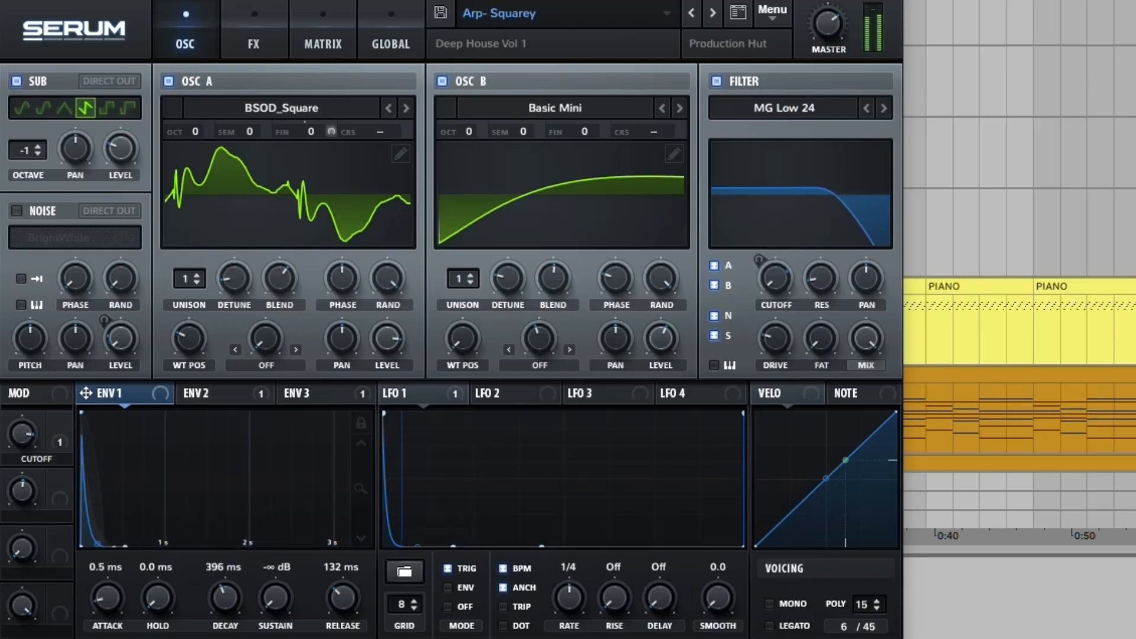
Step: Examine envelope 2's modulation of the filter cutoff and LFO 1's modulation of oscillator A's fine tuning
{"action": "left_click", "coordinate": [207, 392]}
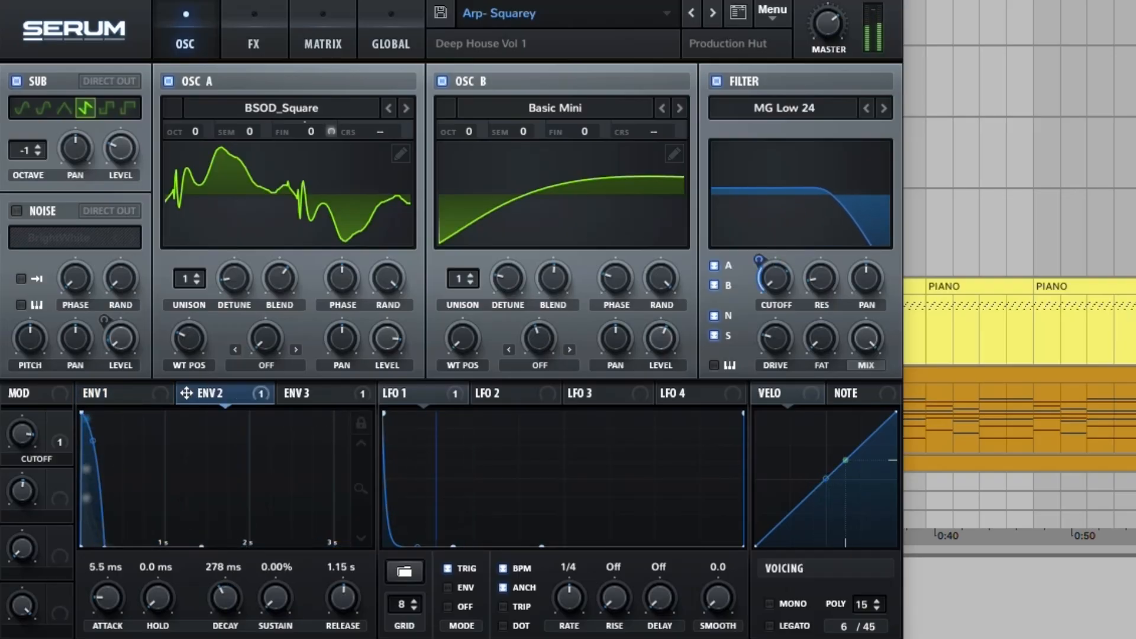
{"action": "mouse_move", "coordinate": [776, 279]}
{"action": "left_click_drag", "start_coordinate": [776, 278], "coordinate": [759, 299]}
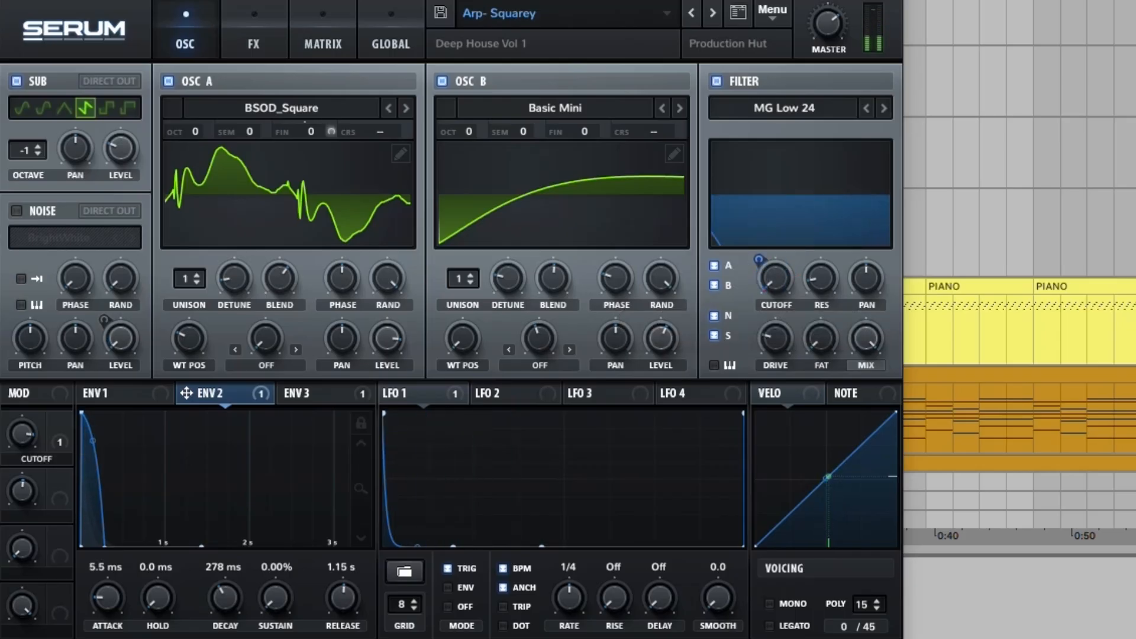
{"action": "left_click_drag", "start_coordinate": [759, 259], "coordinate": [759, 207]}
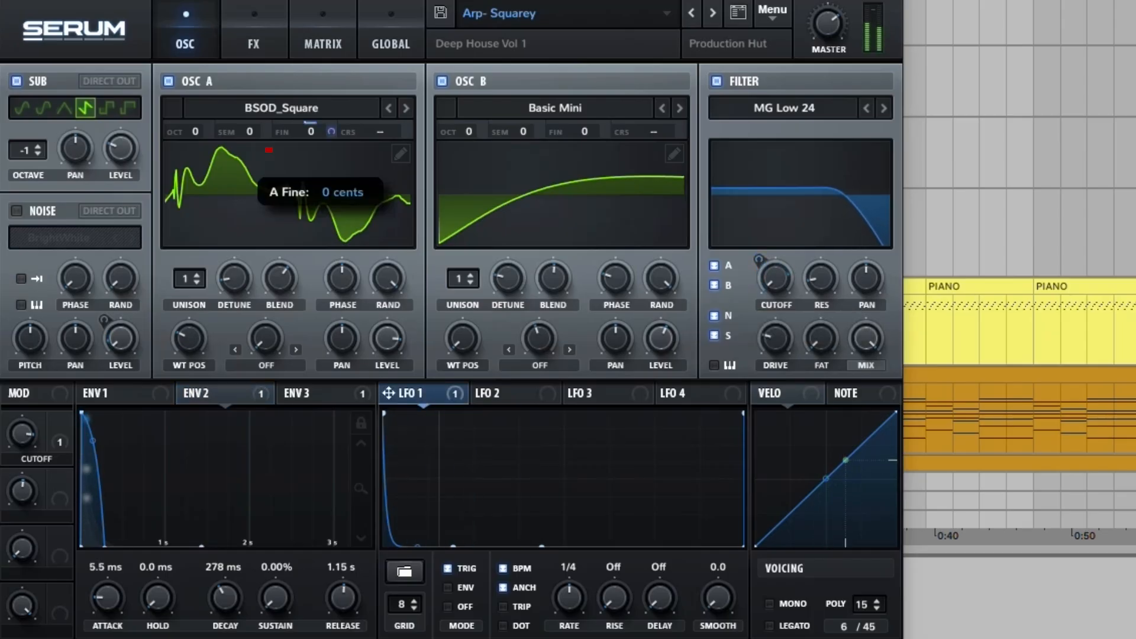
{"action": "mouse_move", "coordinate": [331, 131]}
{"action": "mouse_move", "coordinate": [332, 131]}
{"action": "left_mouse_down"}
{"action": "mouse_move", "coordinate": [332, 118]}
{"action": "mouse_move", "coordinate": [331, 189]}
{"action": "left_mouse_up"}
{"action": "key", "text": "space"}
Step: Play the arpeggio and bypass all its active Serum effects, from Hyper/Dimension through Reverb, to hear the dry sound
{"action": "left_click", "coordinate": [254, 43]}
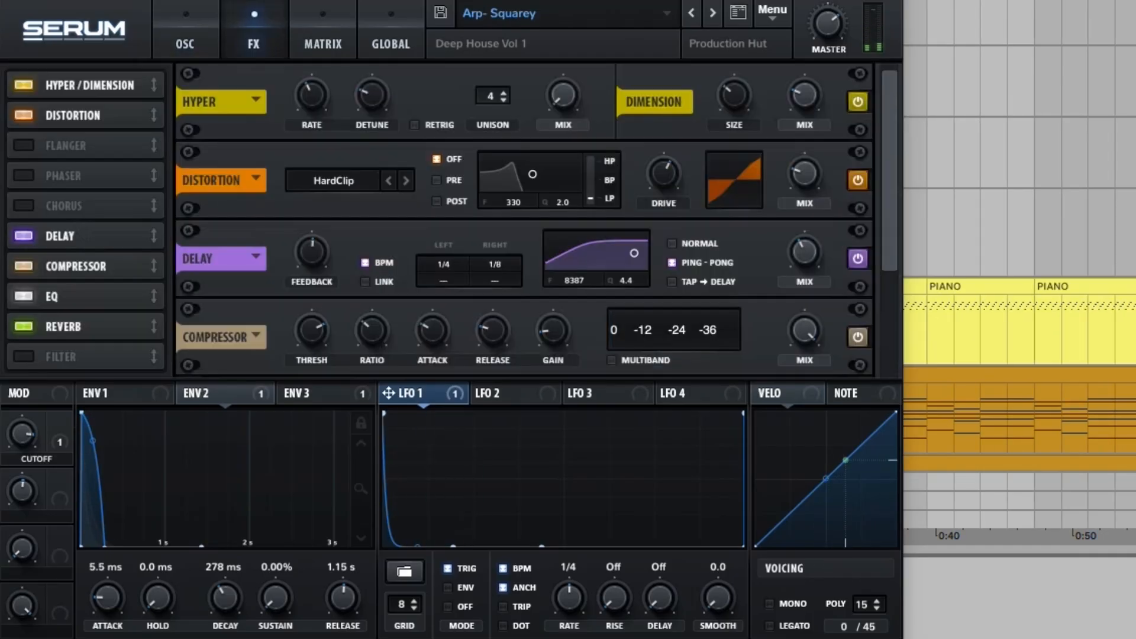
{"action": "key", "text": "space"}
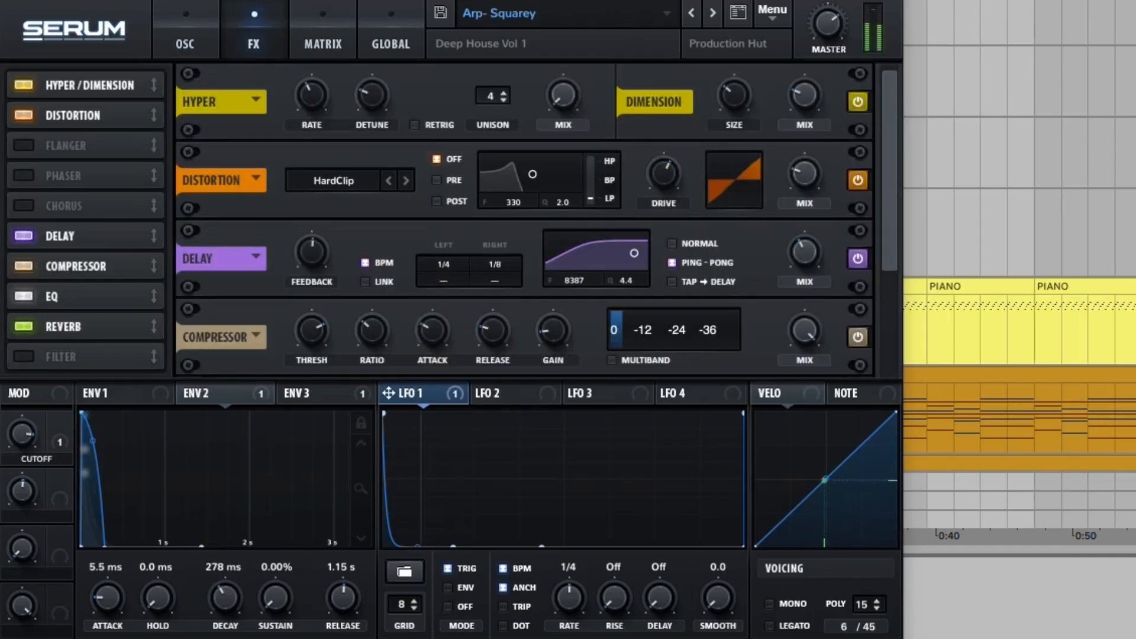
{"action": "left_click", "coordinate": [858, 101]}
{"action": "left_click", "coordinate": [858, 180]}
{"action": "left_click", "coordinate": [858, 258]}
{"action": "left_click", "coordinate": [858, 337]}
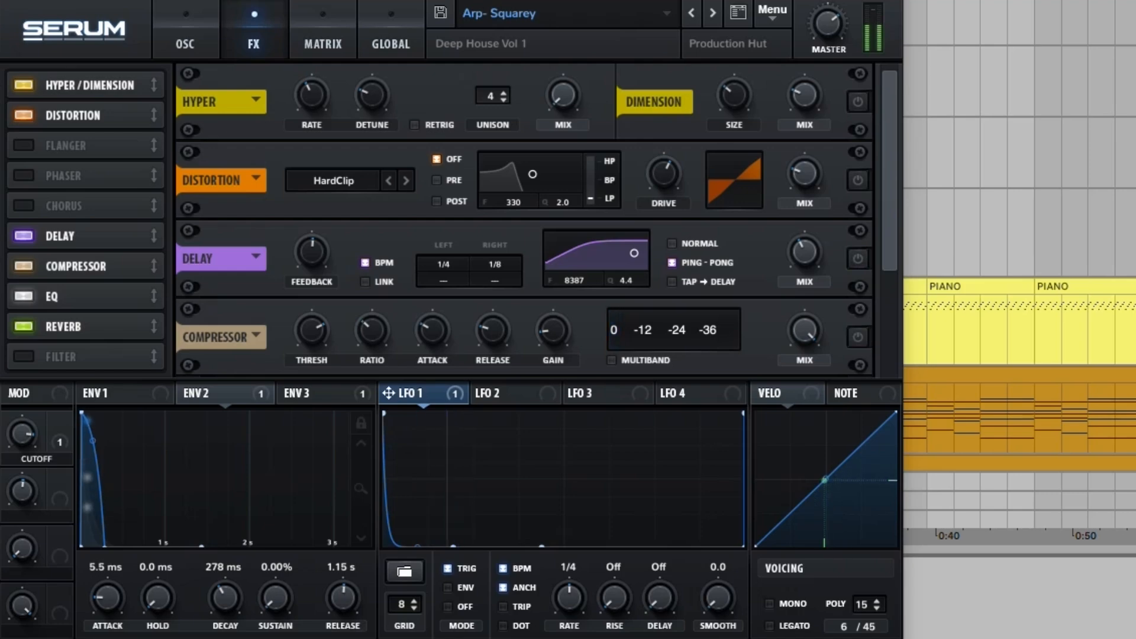
{"action": "scroll", "coordinate": [858, 337], "scroll_direction": "down", "scroll_amount": 2}
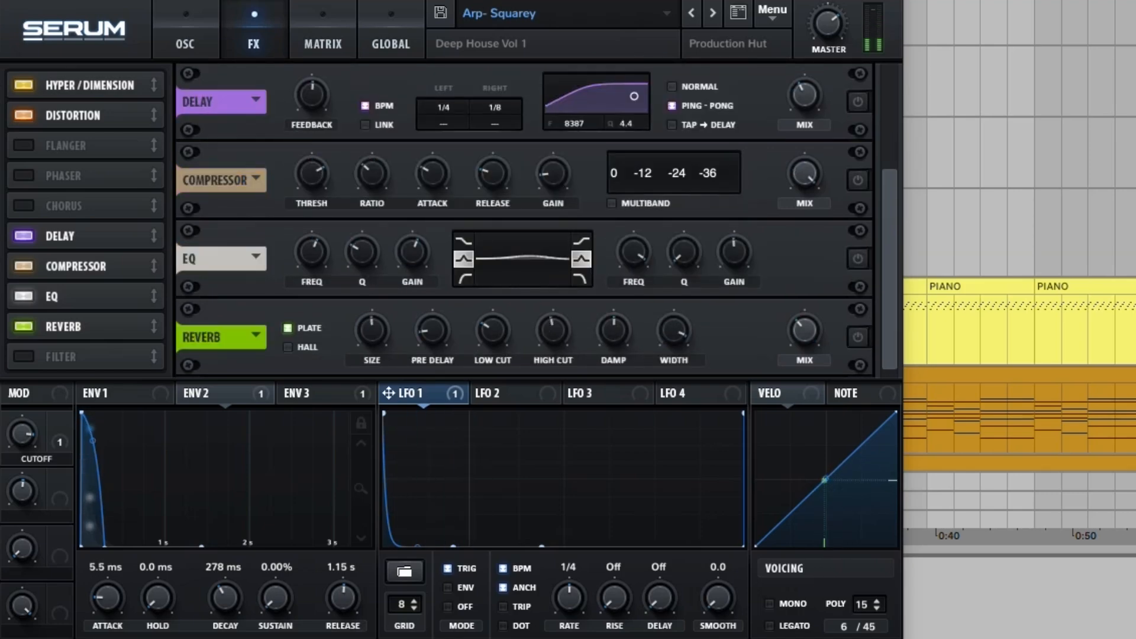
Step: Re-enable the bypassed Serum effects one by one during playback, ending with the reverb
{"action": "scroll", "coordinate": [521, 219], "scroll_direction": "up", "scroll_amount": 2}
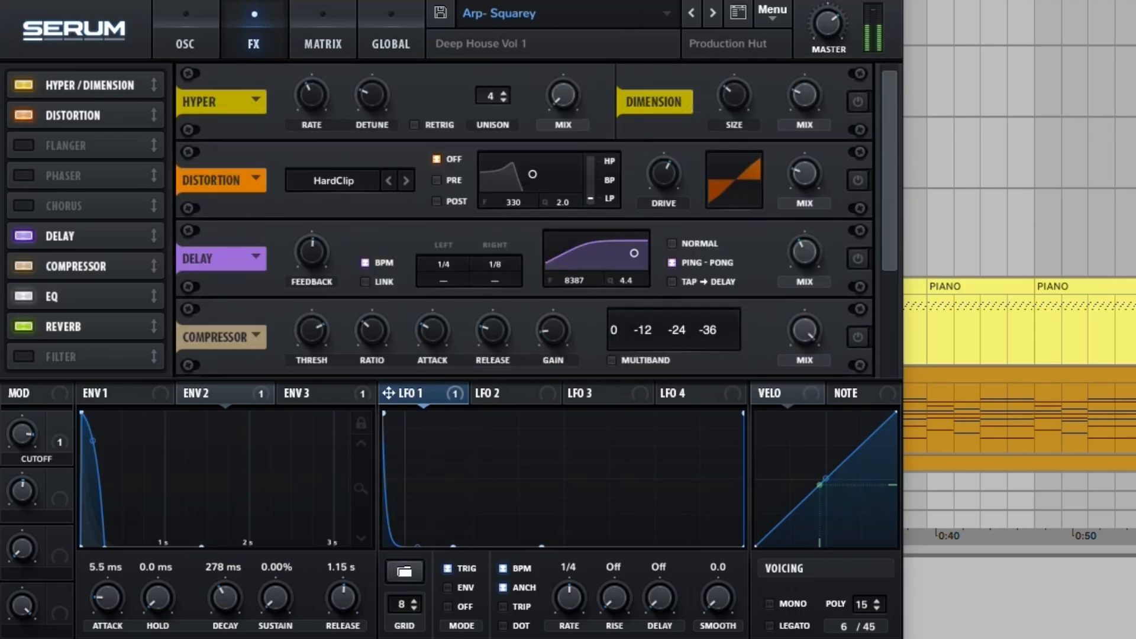
{"action": "left_click", "coordinate": [858, 180]}
{"action": "scroll", "coordinate": [524, 220], "scroll_direction": "down", "scroll_amount": 1}
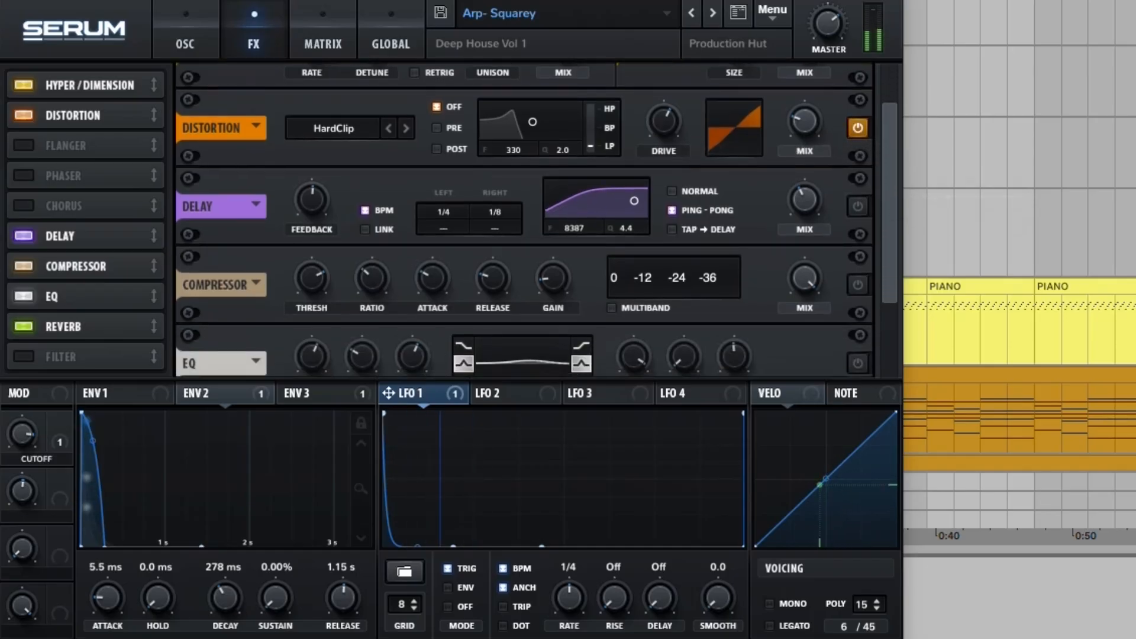
{"action": "scroll", "coordinate": [891, 254], "scroll_direction": "down", "scroll_amount": 1}
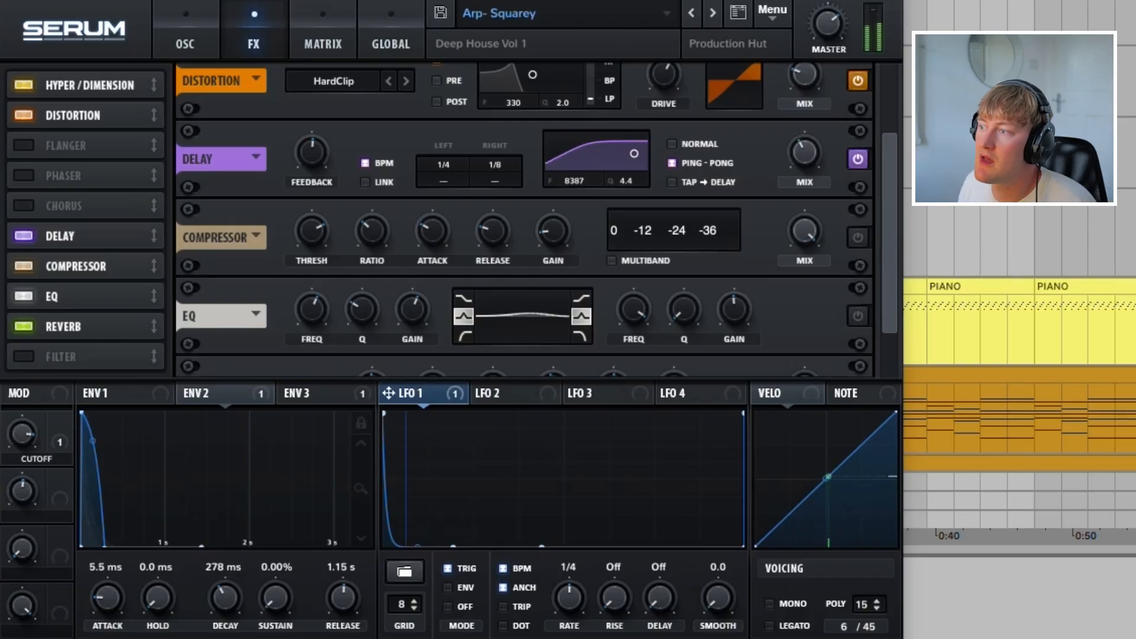
{"action": "scroll", "coordinate": [525, 219], "scroll_direction": "down", "scroll_amount": 1}
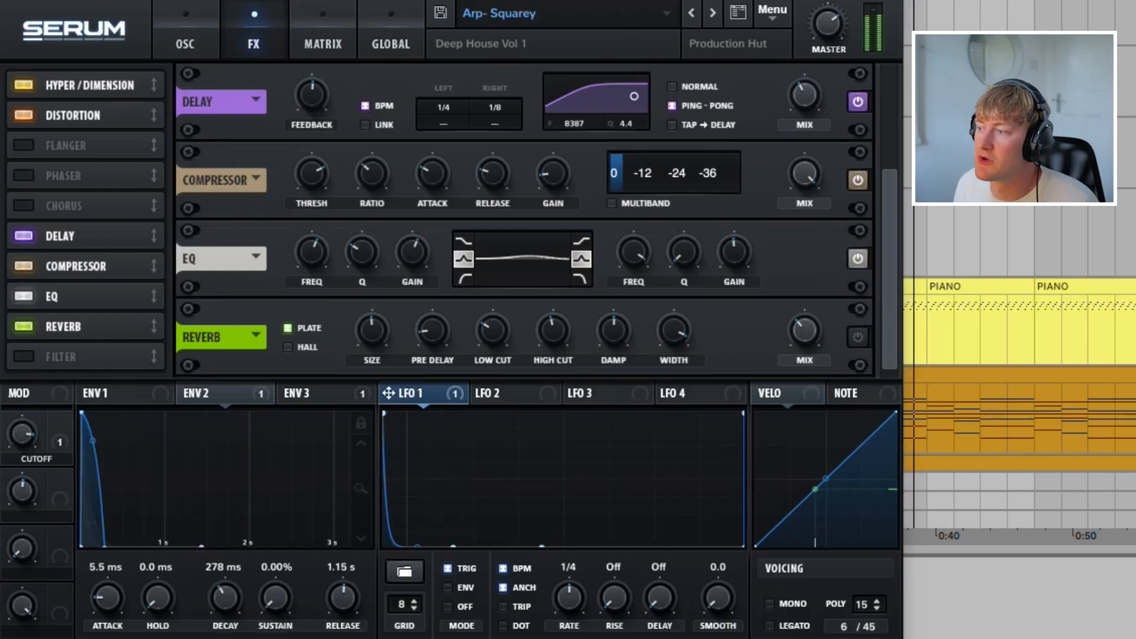
{"action": "left_click", "coordinate": [858, 338]}
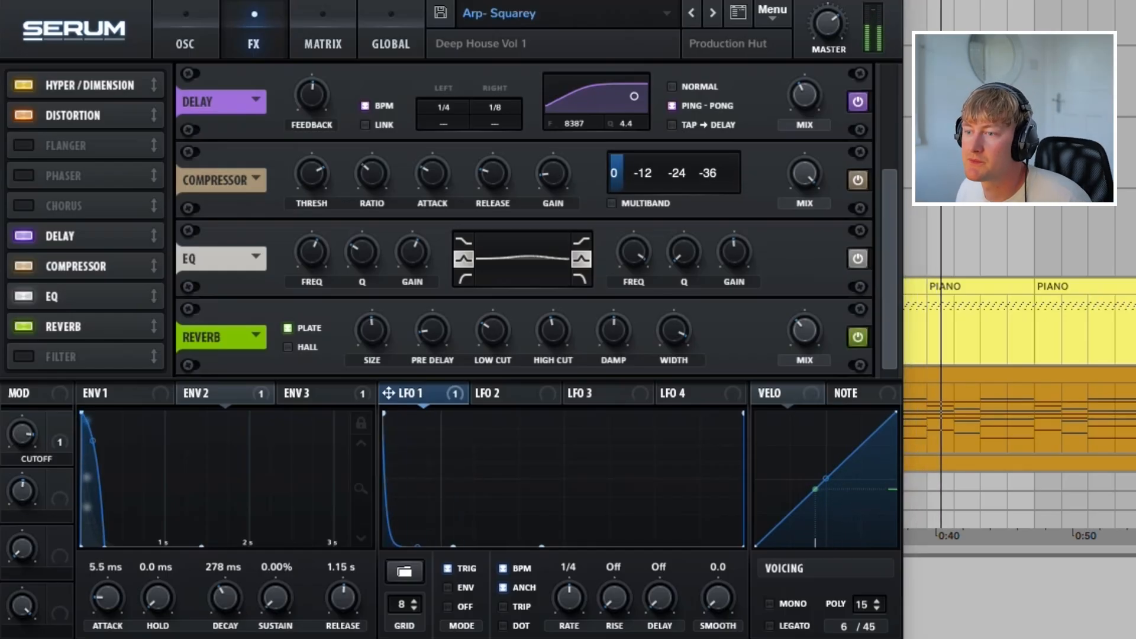
Step: Audition the reverb's Hall mode, restore Plate and return to the oscillator page
{"action": "left_click", "coordinate": [288, 347]}
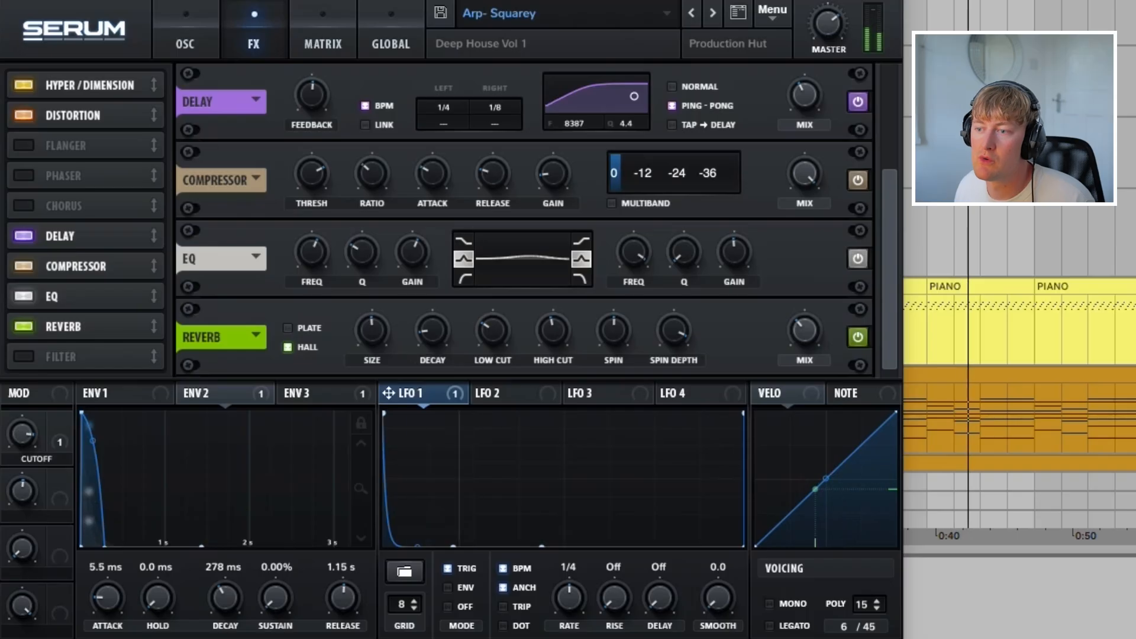
{"action": "left_click", "coordinate": [288, 328]}
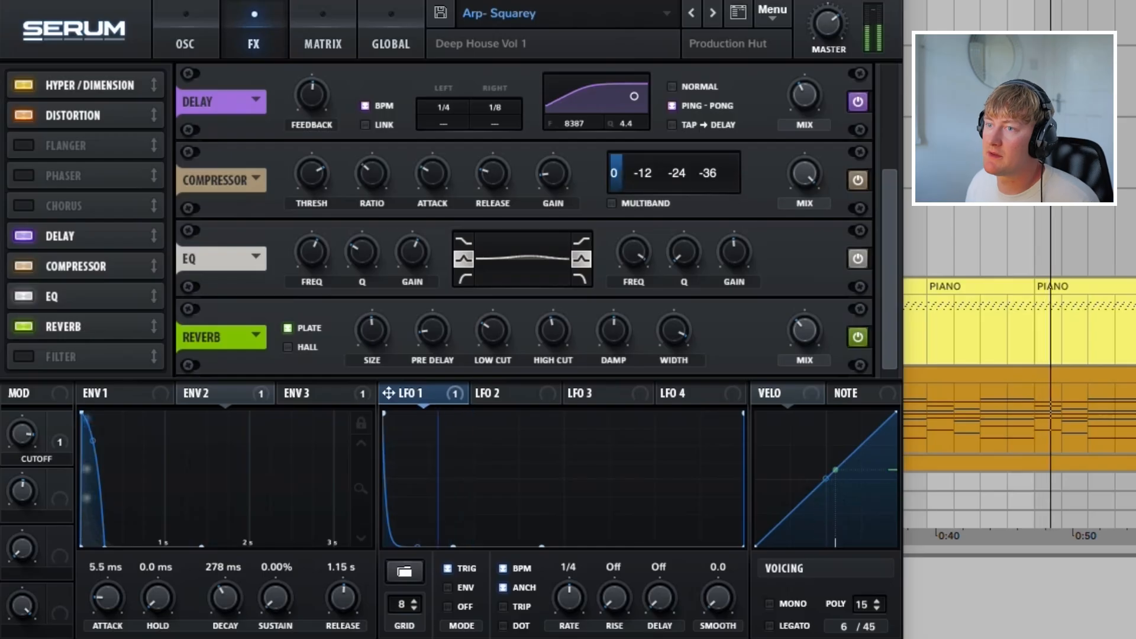
{"action": "left_click", "coordinate": [185, 44]}
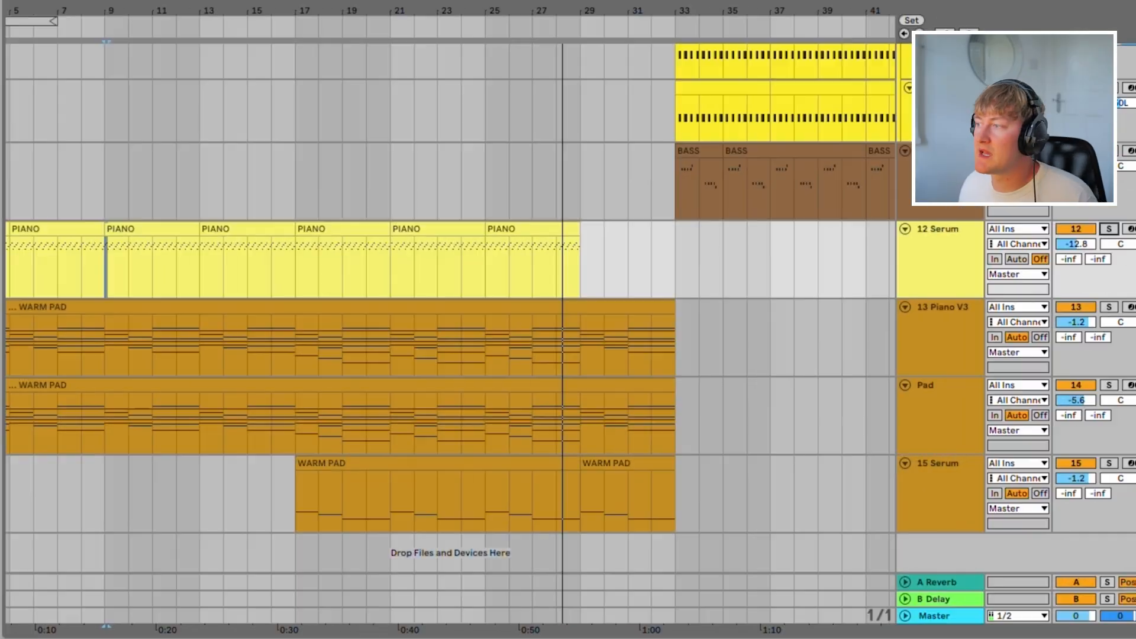
{"action": "left_click", "coordinate": [342, 343]}
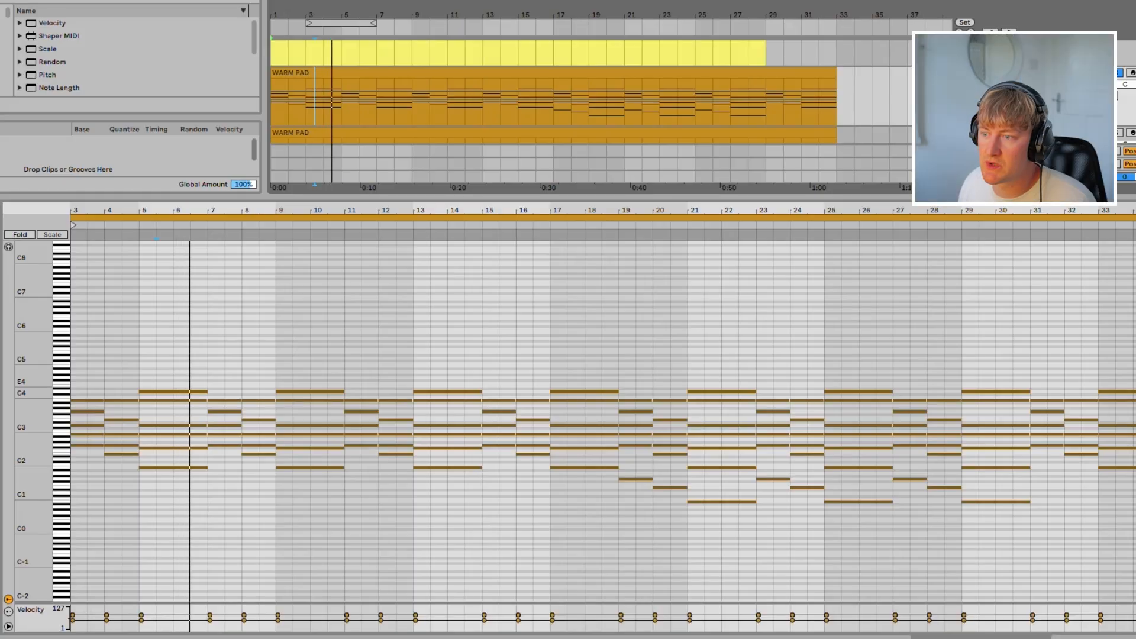
Step: Duplicate the four-bar chord progression repeatedly along the WARM PAD clip
{"action": "left_click_drag", "start_coordinate": [76, 356], "coordinate": [207, 537]}
{"action": "key", "text": "super+d"}
{"action": "key", "text": "super+d"}
{"action": "key", "text": "super+d"}
{"action": "key", "text": "super+d"}
{"action": "key", "text": "super+d"}
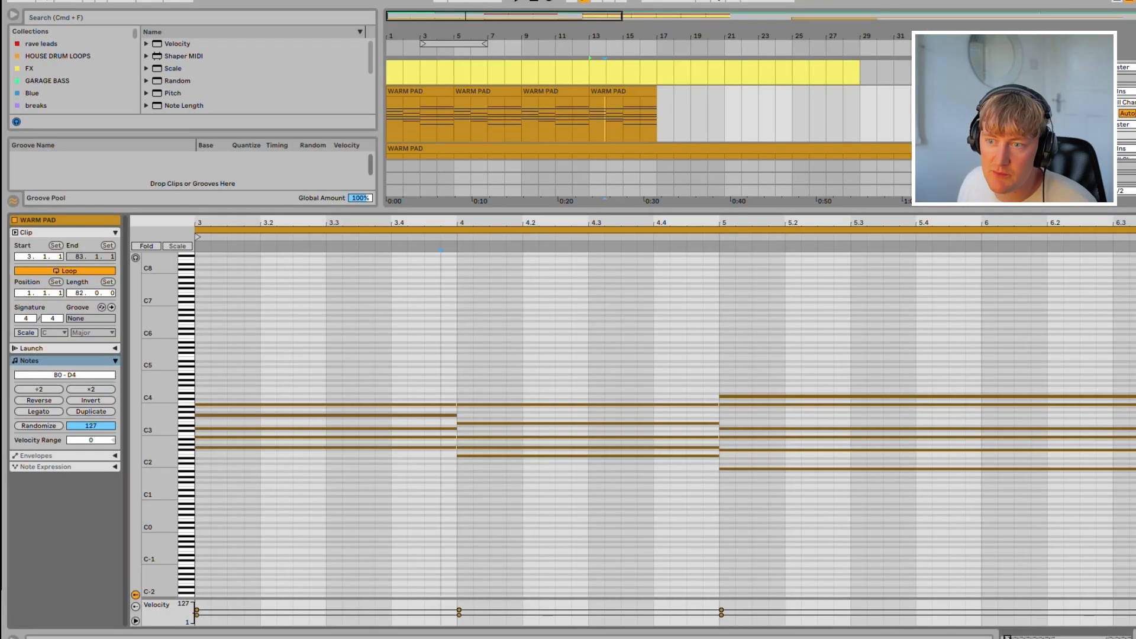
Step: Turn on scale highlighting for the WARM PAD clip and set the scale to B Minor
{"action": "left_click", "coordinate": [27, 332]}
{"action": "left_click", "coordinate": [54, 333]}
{"action": "left_click", "coordinate": [52, 454]}
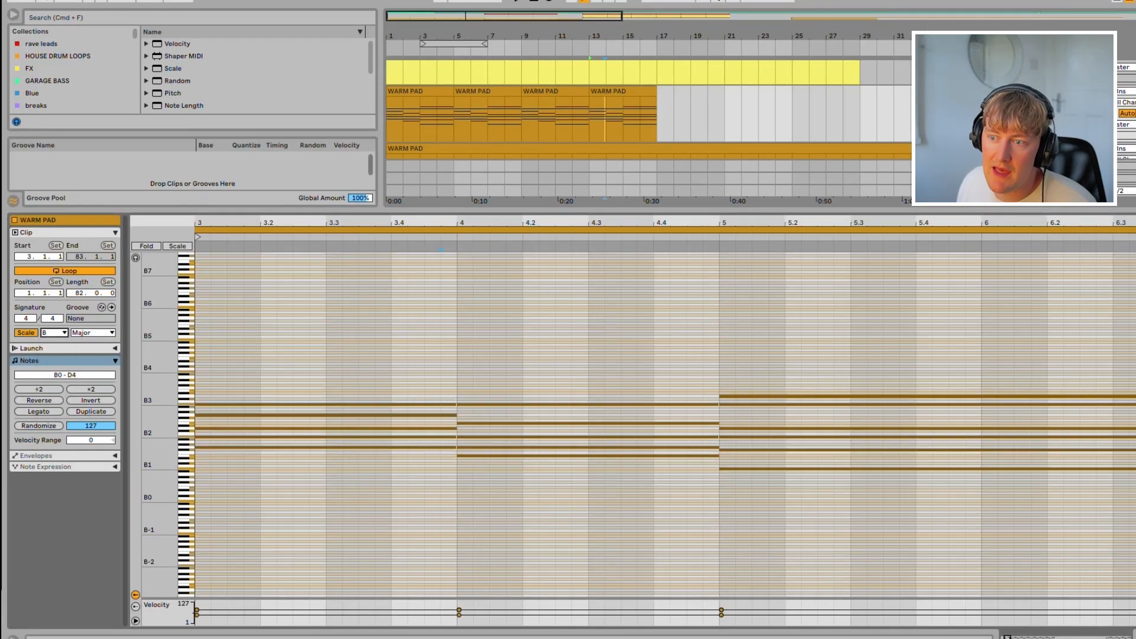
{"action": "left_click_drag", "start_coordinate": [155, 451], "coordinate": [196, 493]}
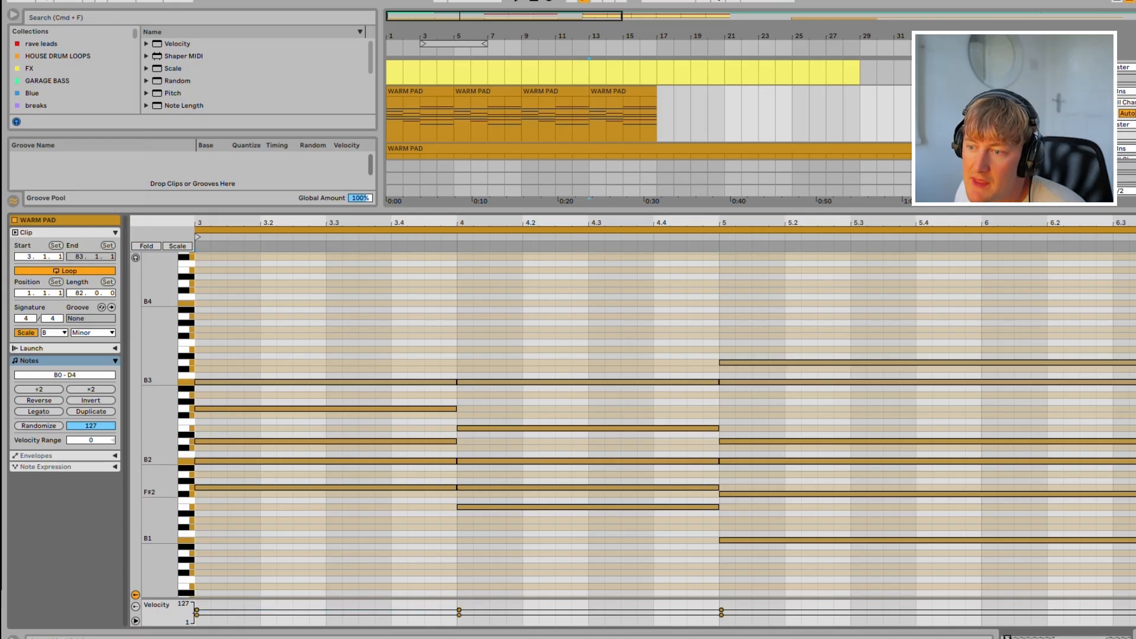
Step: Transpose the first chord's G2 note up one octave
{"action": "left_click", "coordinate": [326, 488]}
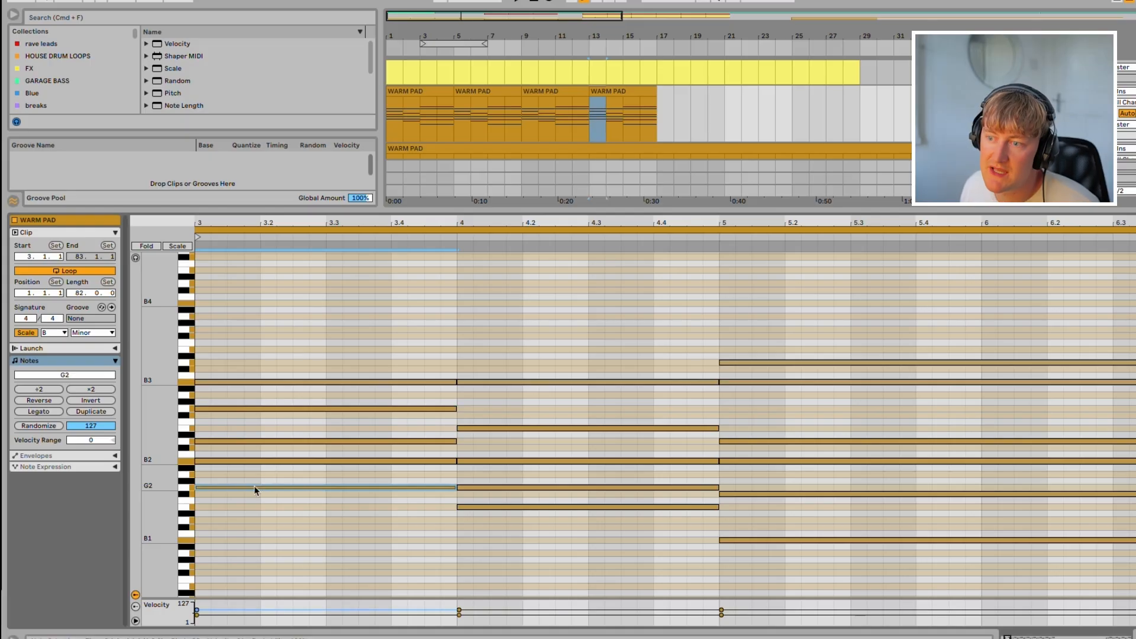
{"action": "left_click_drag", "start_coordinate": [378, 476], "coordinate": [394, 503]}
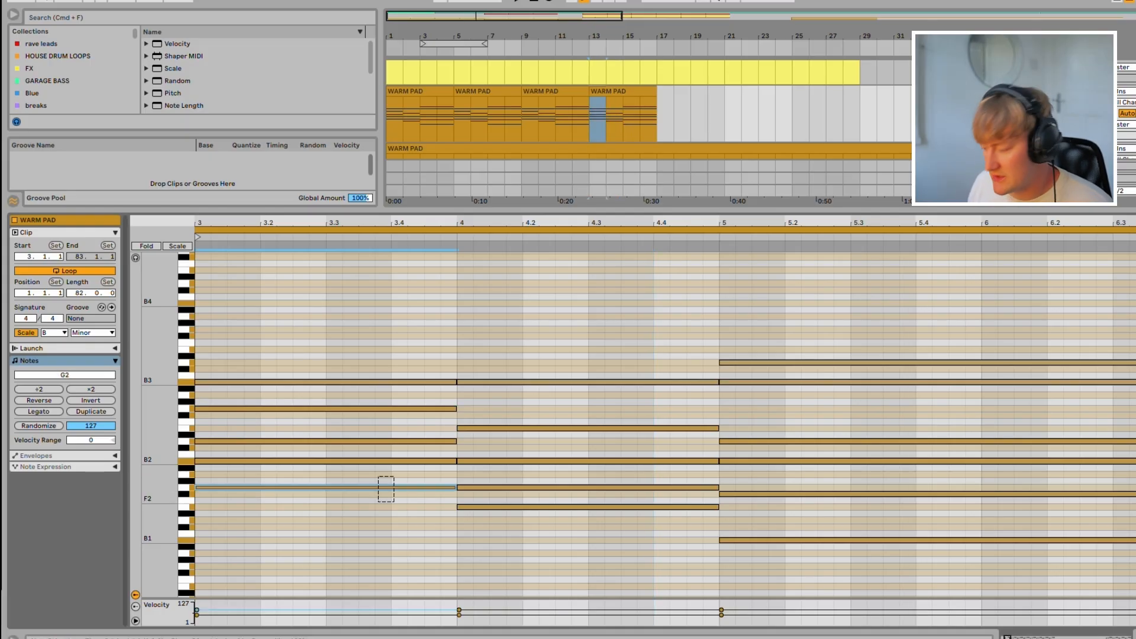
{"action": "key", "text": "shift+Up"}
Step: Try the first chord without its B3 note and undo the deletion
{"action": "left_click_drag", "start_coordinate": [295, 341], "coordinate": [325, 387]}
{"action": "key", "text": "Delete"}
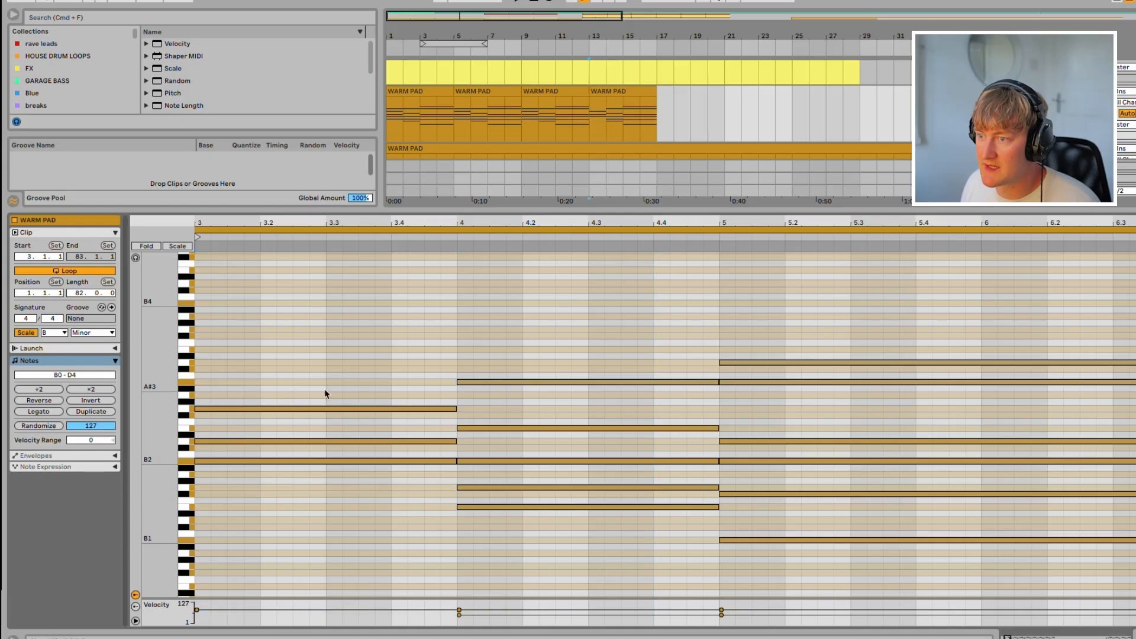
{"action": "key", "text": "space"}
{"action": "key", "text": "super+z"}
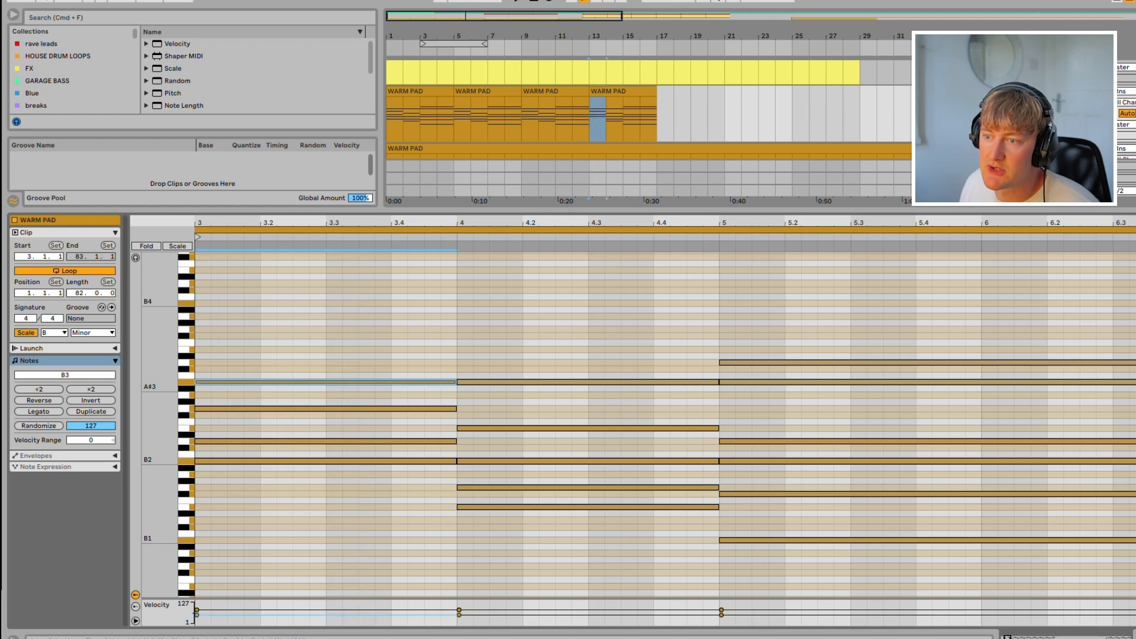
Step: Move the first chord's B3 note down to G2 and play the progression
{"action": "left_click_drag", "start_coordinate": [325, 382], "coordinate": [325, 487]}
{"action": "key", "text": "space"}
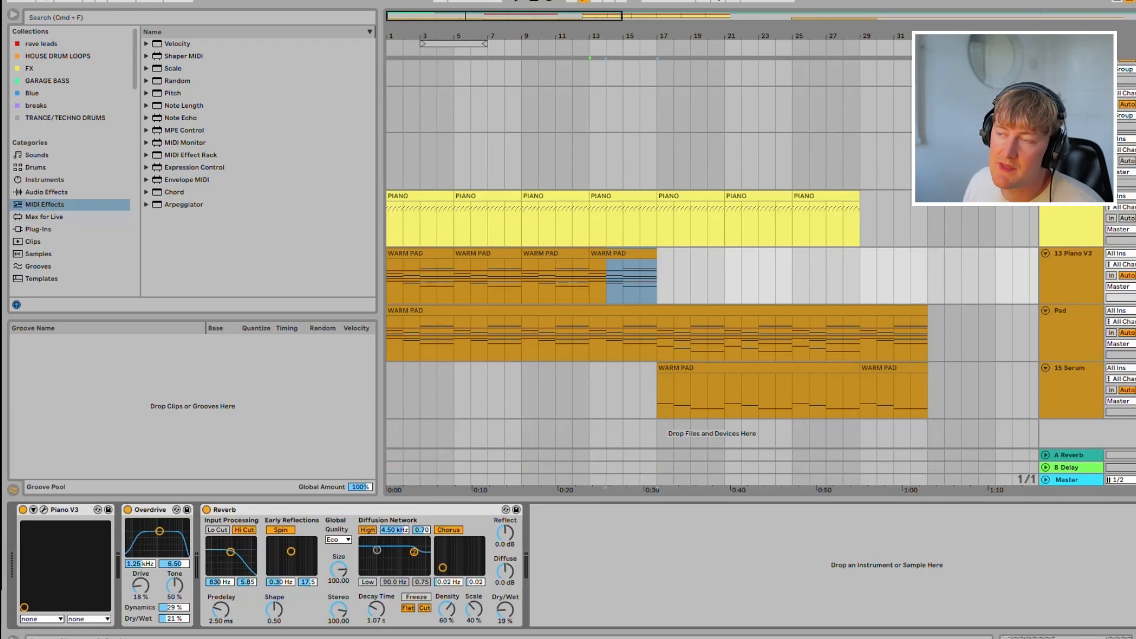
Step: Examine the Piano V3 instrument's preset and compare its sound with Overdrive and Reverb each temporarily bypassed
{"action": "left_click", "coordinate": [44, 509]}
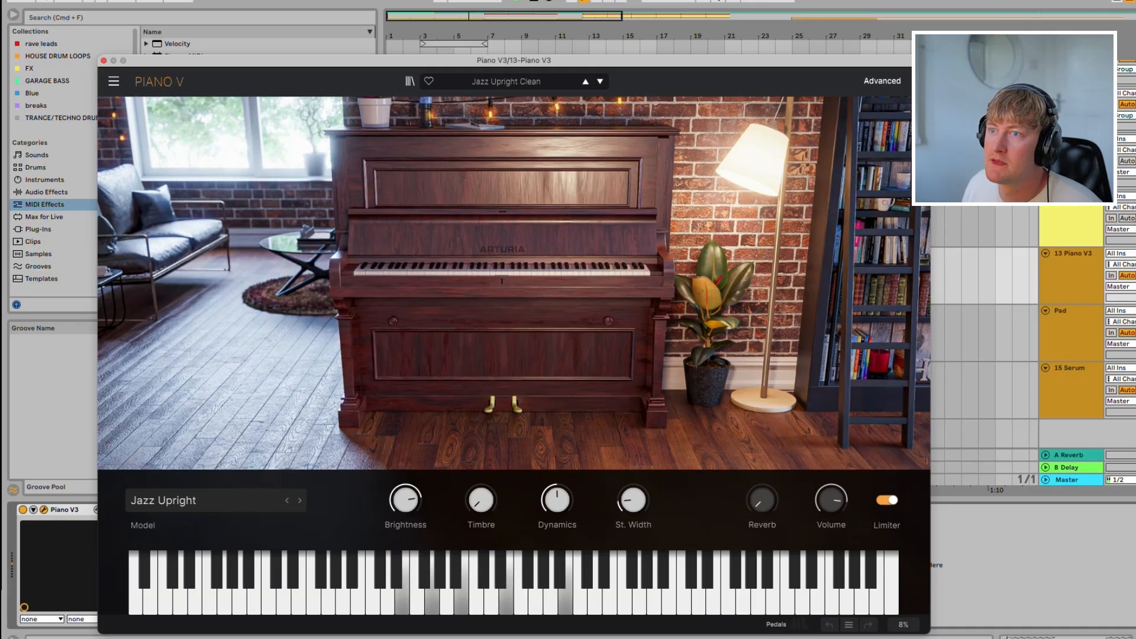
{"action": "left_click", "coordinate": [104, 61]}
{"action": "left_click", "coordinate": [128, 509]}
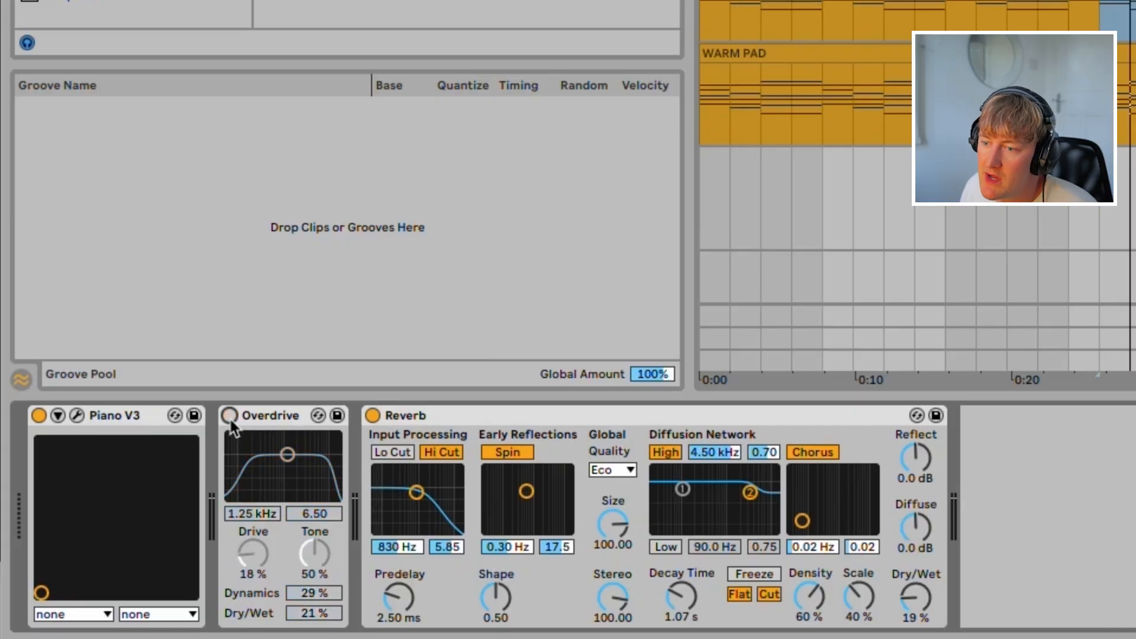
{"action": "left_click", "coordinate": [229, 416]}
{"action": "left_click", "coordinate": [371, 415]}
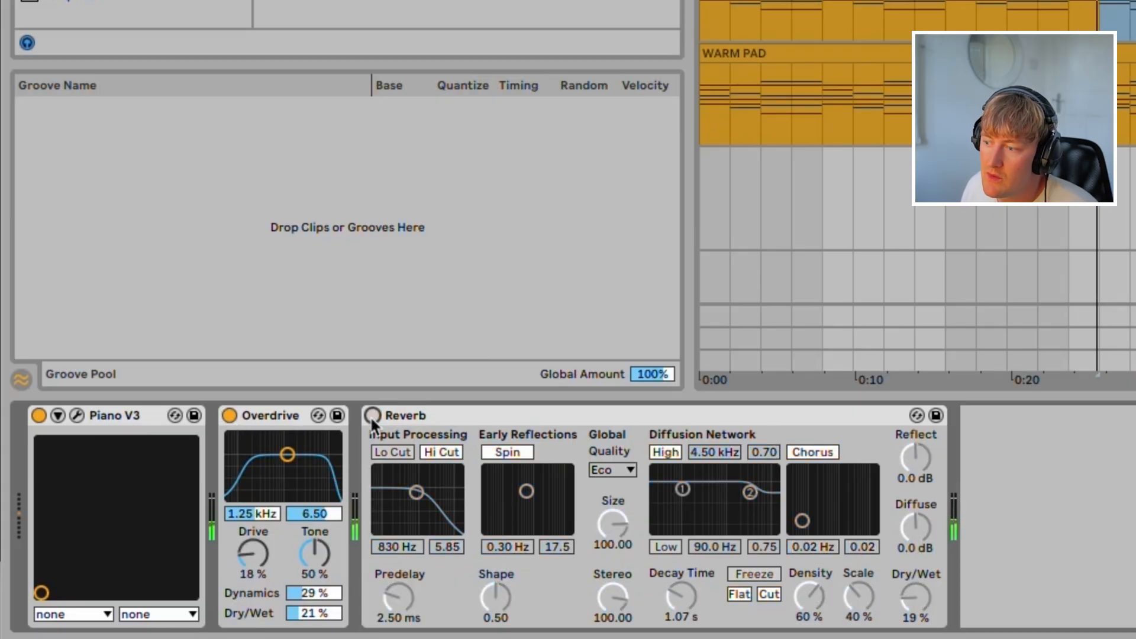
{"action": "left_click", "coordinate": [371, 415]}
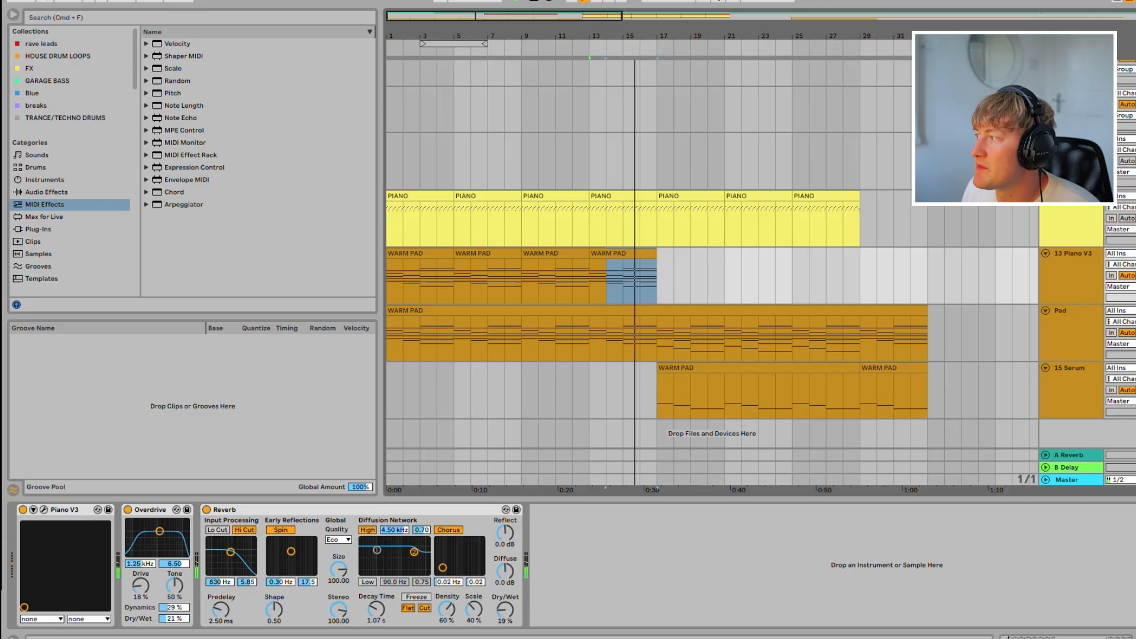
Step: Select the Pad track and play its WARM PAD clip with the Serum synth open
{"action": "double_click", "coordinate": [1072, 314]}
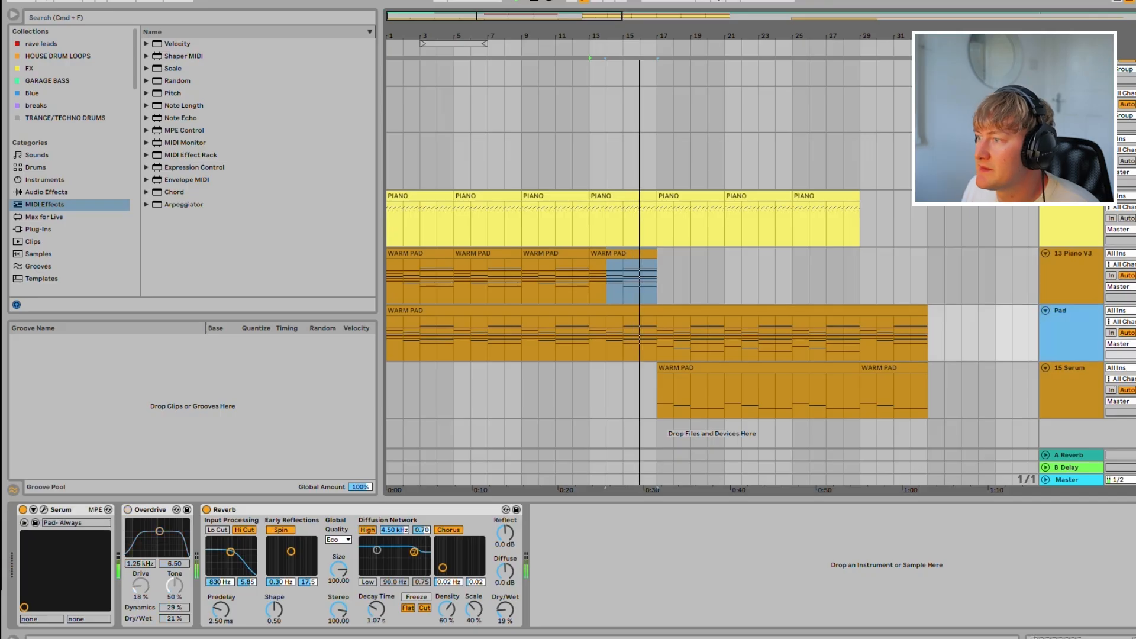
{"action": "key", "text": "space"}
{"action": "double_click", "coordinate": [828, 311]}
{"action": "key", "text": "space"}
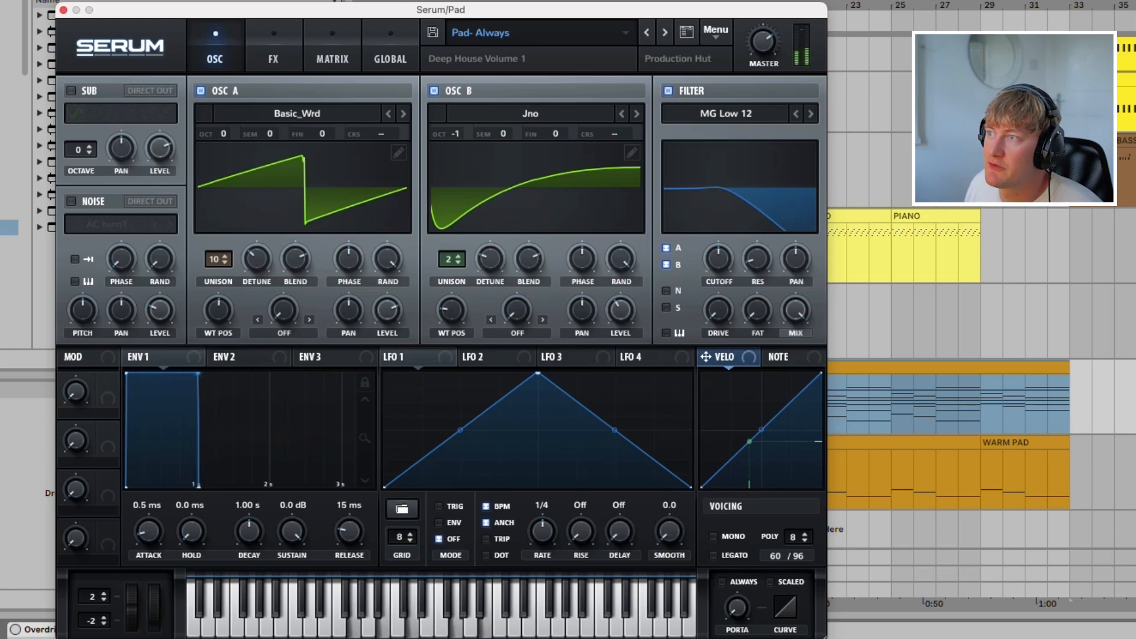
Step: Reset the Pad synth to the initial preset and load the analog Basic_Cjw wavetable in oscillator A, raising its wavetable position
{"action": "left_click", "coordinate": [716, 32]}
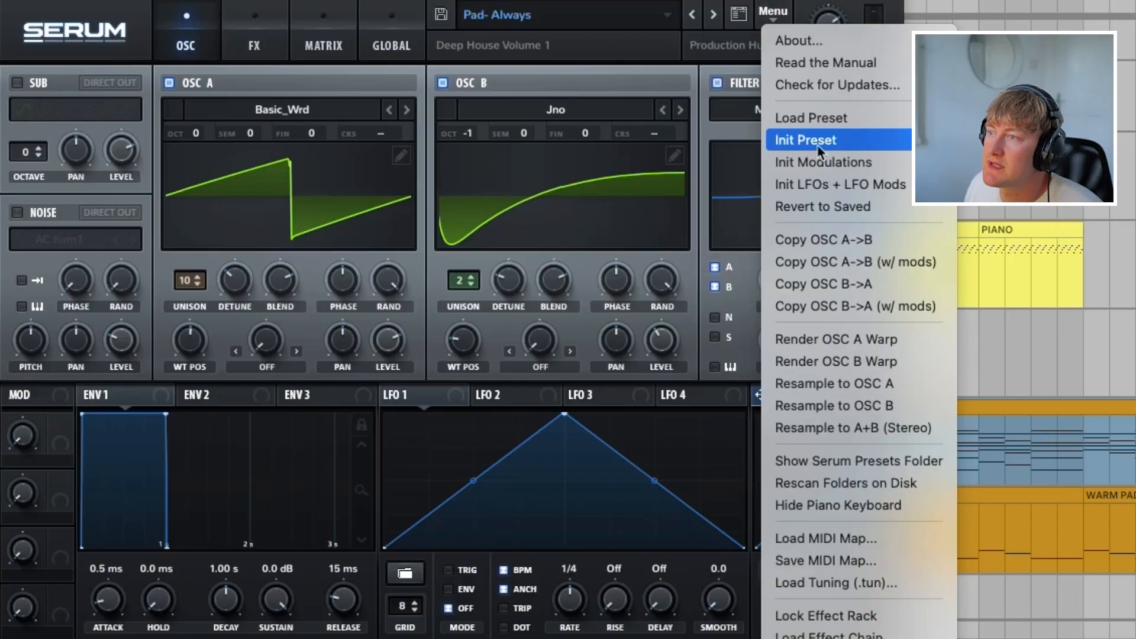
{"action": "left_click", "coordinate": [820, 142]}
{"action": "left_click", "coordinate": [283, 109]}
{"action": "mouse_move", "coordinate": [308, 135]}
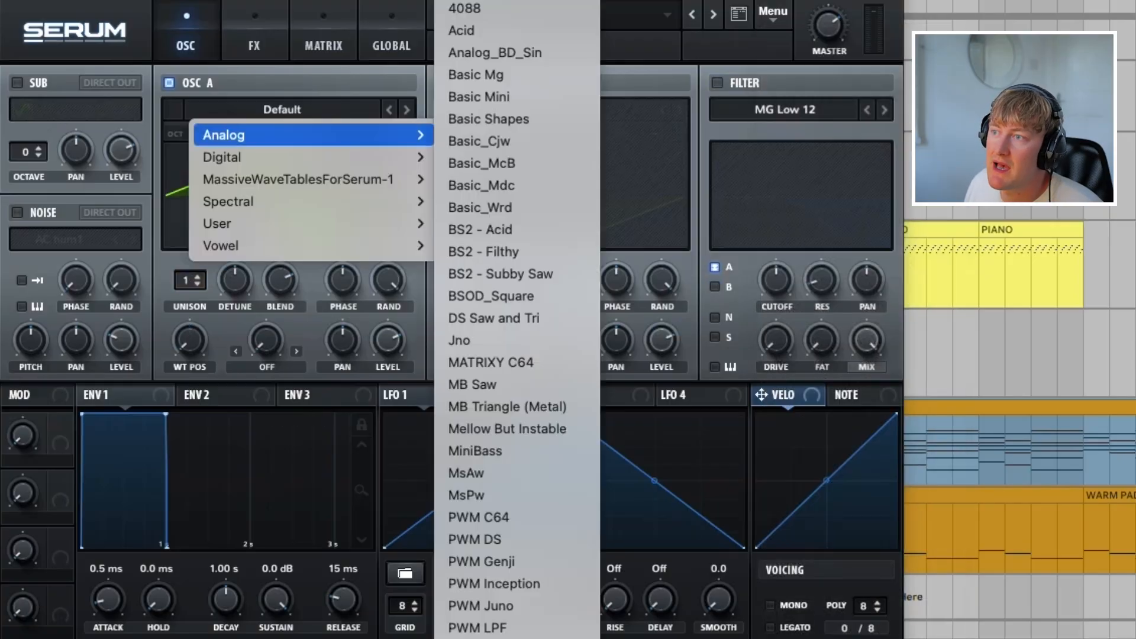
{"action": "left_click", "coordinate": [497, 141]}
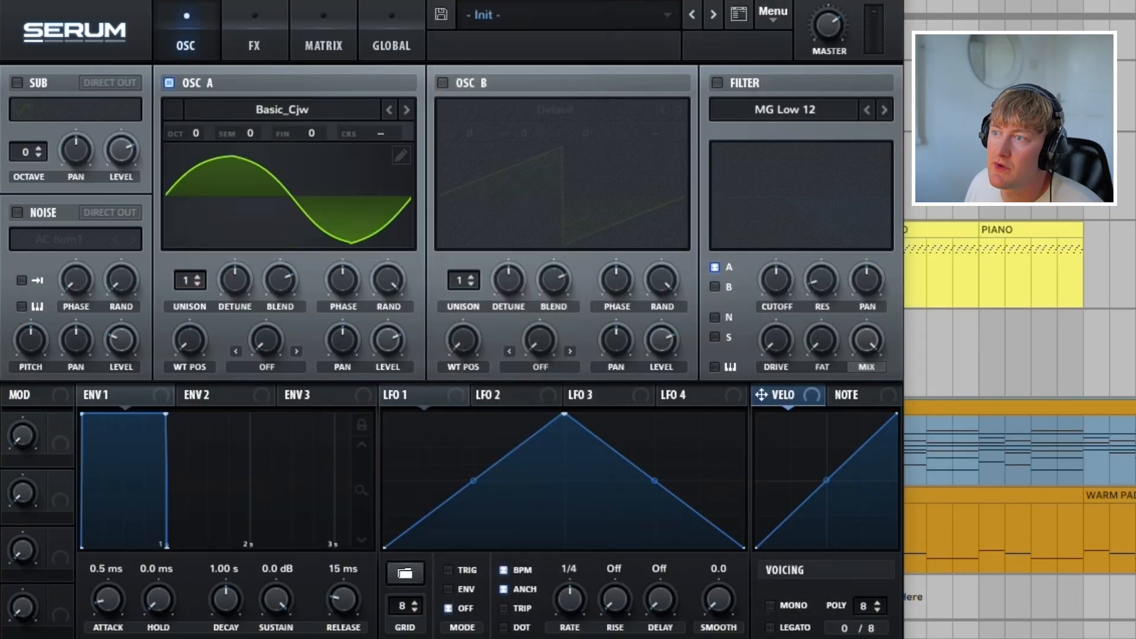
{"action": "left_click_drag", "start_coordinate": [190, 340], "coordinate": [190, 308]}
Step: Turn on oscillator B and load the analog Basic_Wrd wavetable into it
{"action": "left_click", "coordinate": [442, 83]}
{"action": "left_click", "coordinate": [554, 109]}
{"action": "mouse_move", "coordinate": [579, 134]}
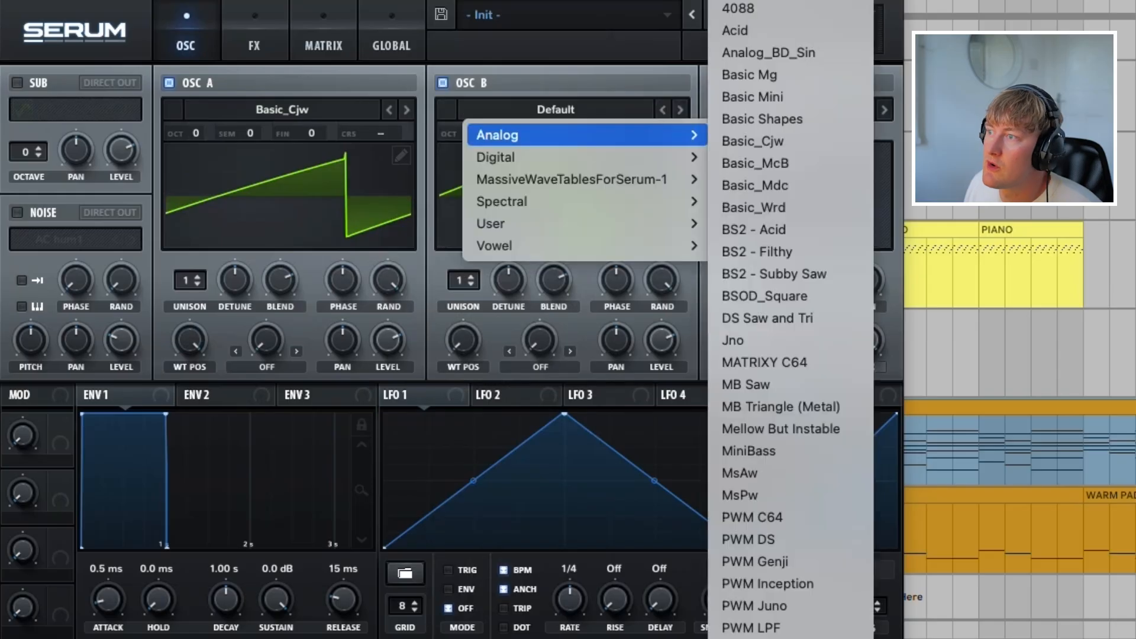
{"action": "left_click", "coordinate": [754, 207]}
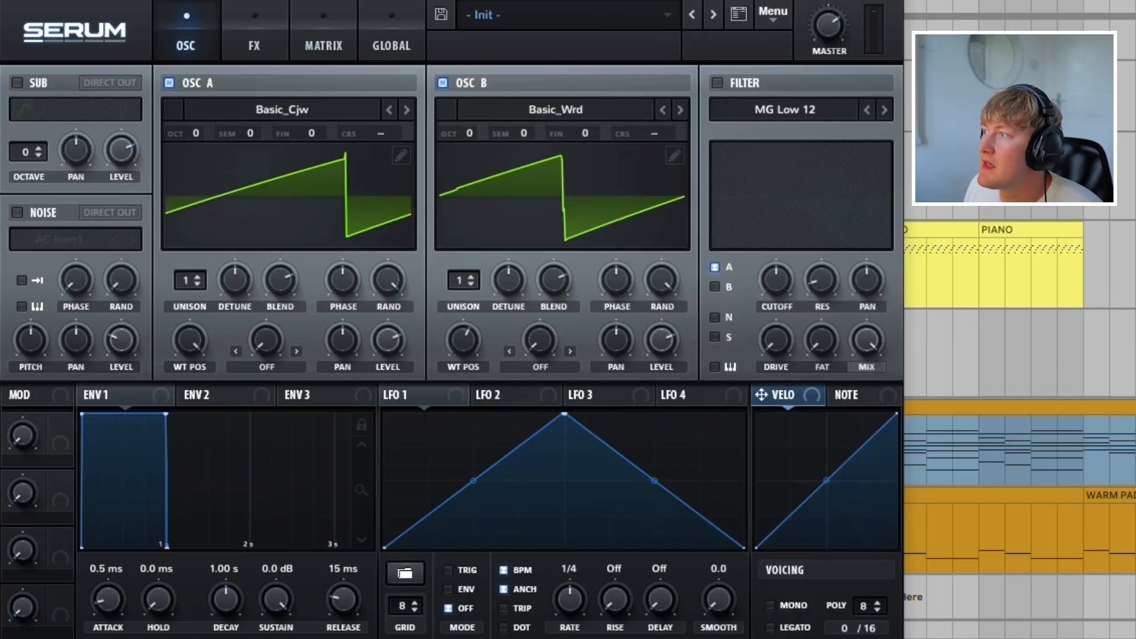
Step: Turn on the filter with the MG Low 18 type, route oscillator B through it and adjust the cutoff
{"action": "left_click", "coordinate": [716, 84]}
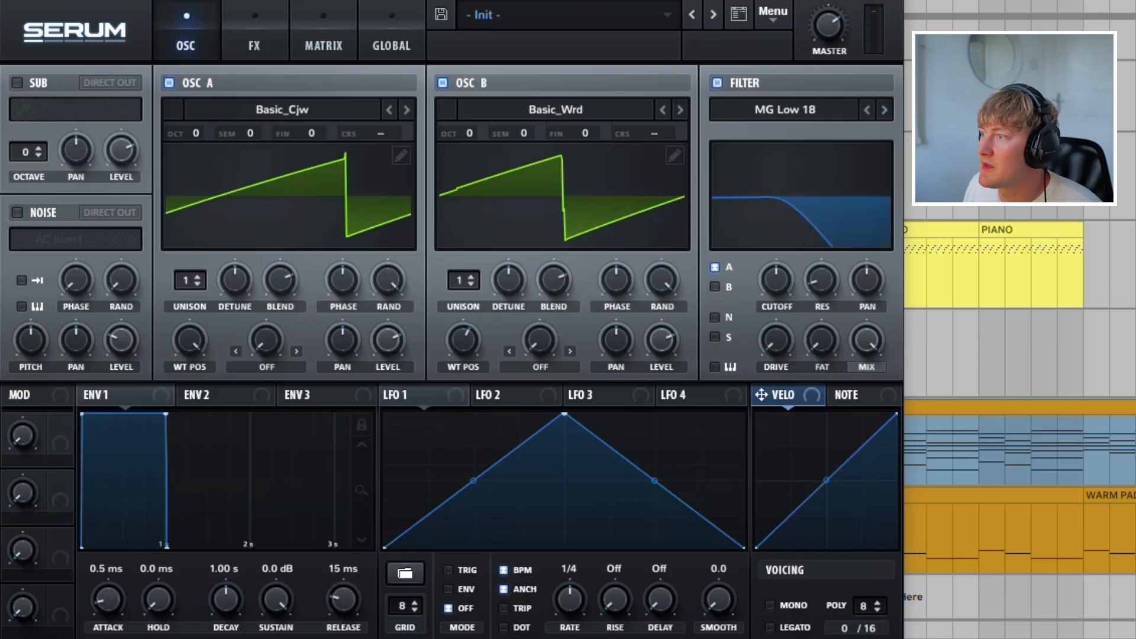
{"action": "left_click", "coordinate": [715, 287]}
{"action": "left_click_drag", "start_coordinate": [775, 280], "coordinate": [775, 278]}
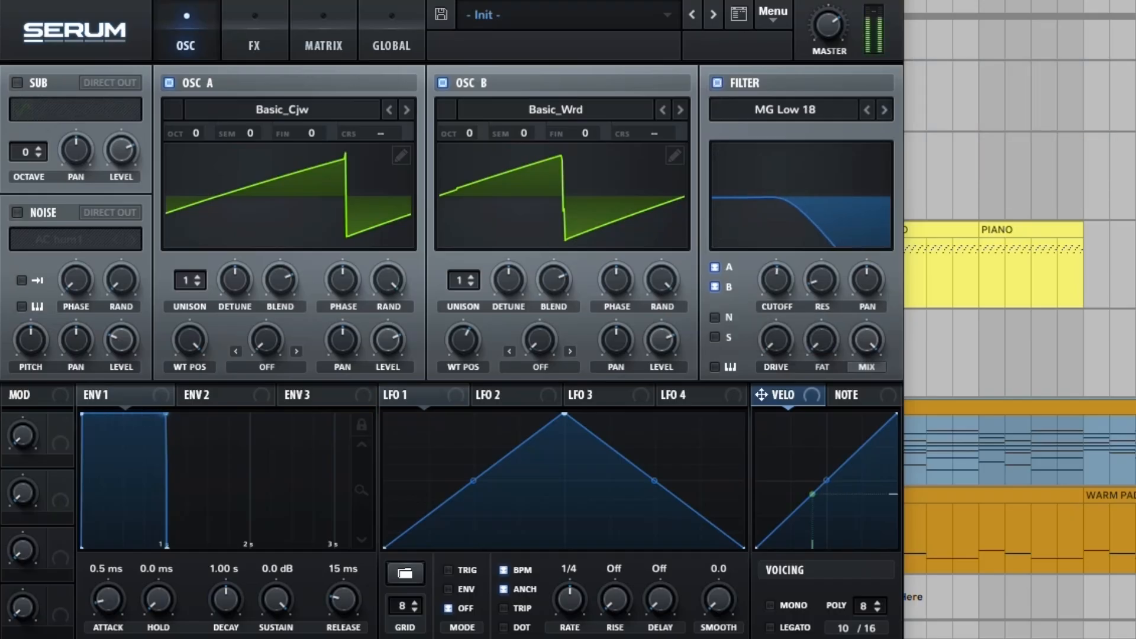
Step: Set the unison to 10 voices on oscillator A and 3 voices on oscillator B, lowering the detune of both
{"action": "left_click", "coordinate": [189, 280]}
{"action": "left_click_drag", "start_coordinate": [190, 280], "coordinate": [235, 293]}
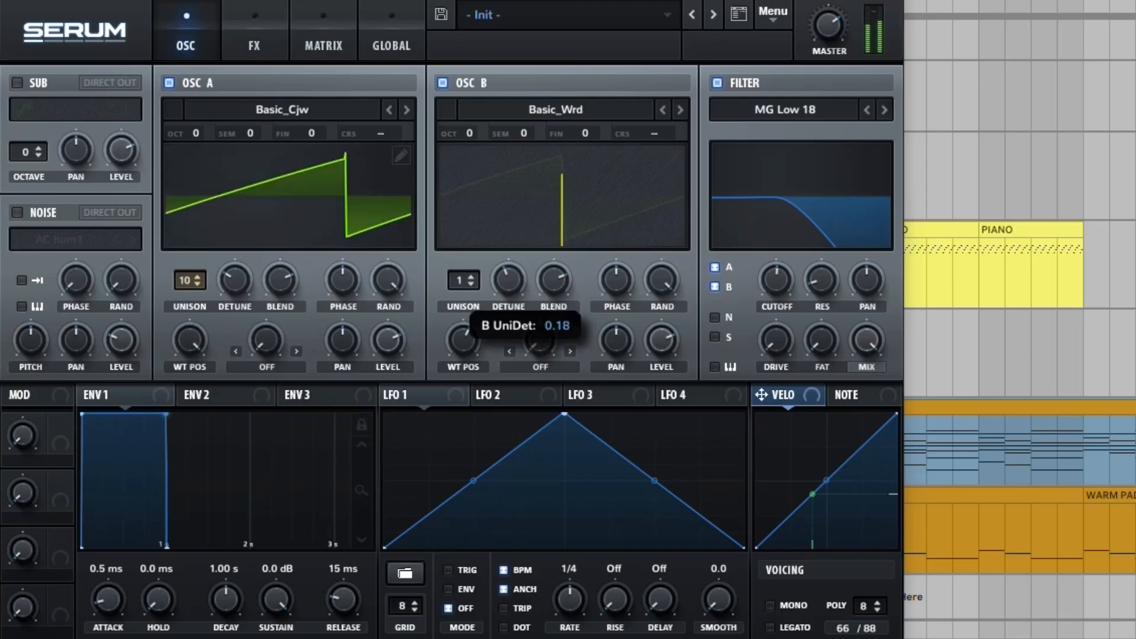
{"action": "left_click_drag", "start_coordinate": [464, 280], "coordinate": [508, 273]}
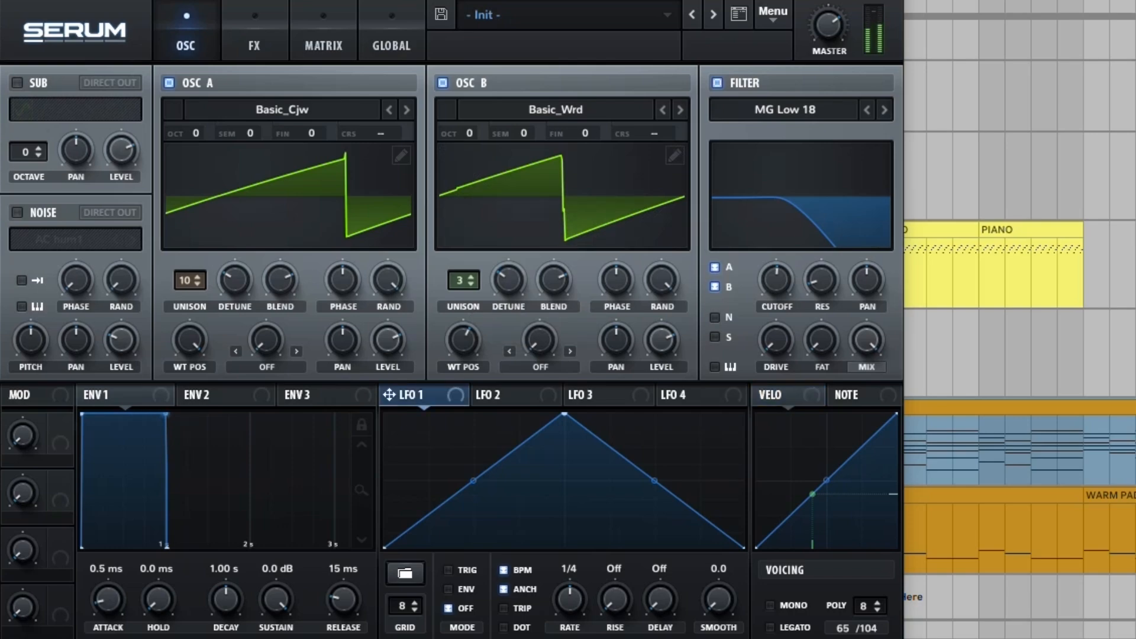
Step: Raise the start and end points of LFO 1, set its rate to 2 bar and assign it lightly to the filter cutoff
{"action": "left_click_drag", "start_coordinate": [385, 548], "coordinate": [384, 478]}
{"action": "left_click_drag", "start_coordinate": [849, 274], "coordinate": [776, 280]}
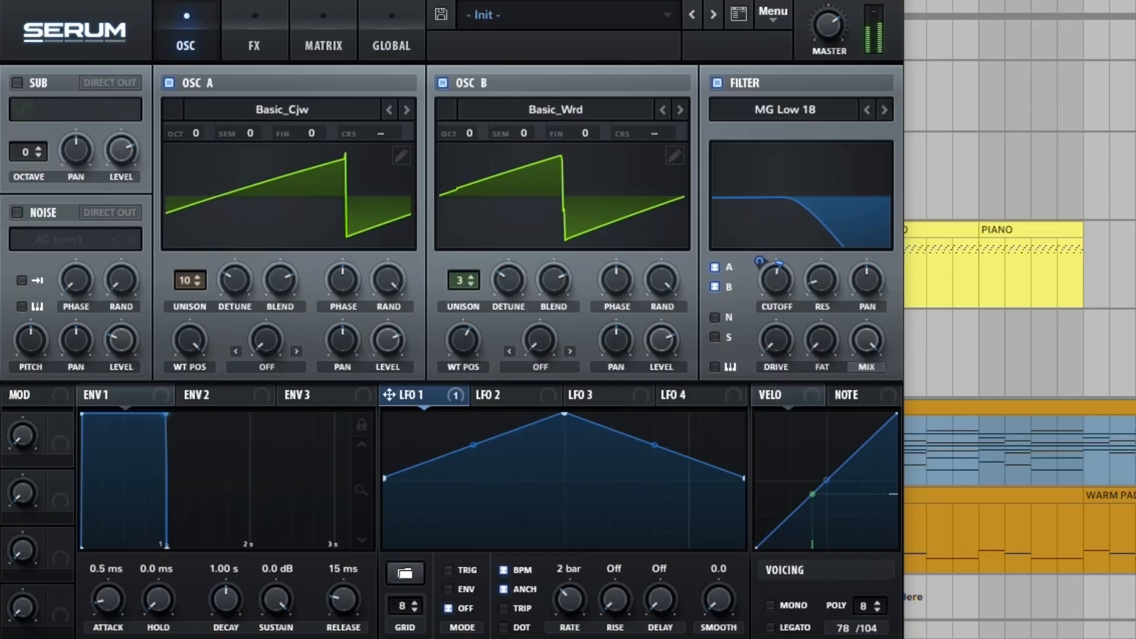
{"action": "mouse_move", "coordinate": [760, 261]}
{"action": "mouse_move", "coordinate": [235, 279]}
{"action": "left_mouse_down"}
{"action": "mouse_move", "coordinate": [231, 239]}
{"action": "mouse_move", "coordinate": [241, 352]}
{"action": "mouse_move", "coordinate": [241, 298]}
{"action": "left_mouse_up"}
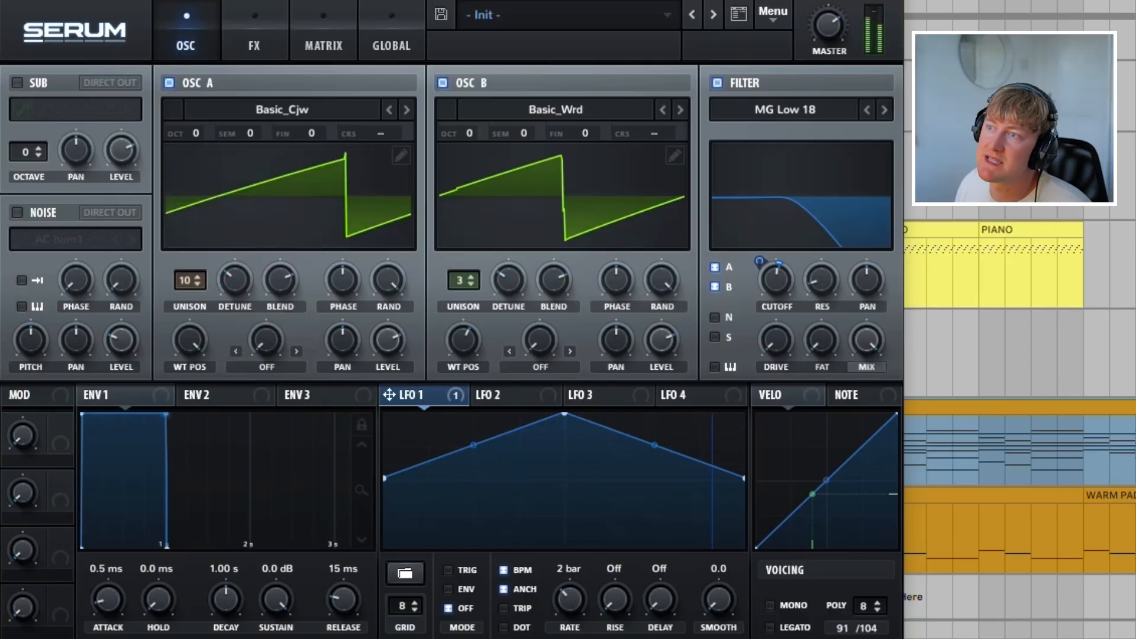
Step: Add a Plate reverb with a raised mix and a Chorus with its mix at about 32%
{"action": "left_click", "coordinate": [255, 40]}
{"action": "left_click", "coordinate": [186, 41]}
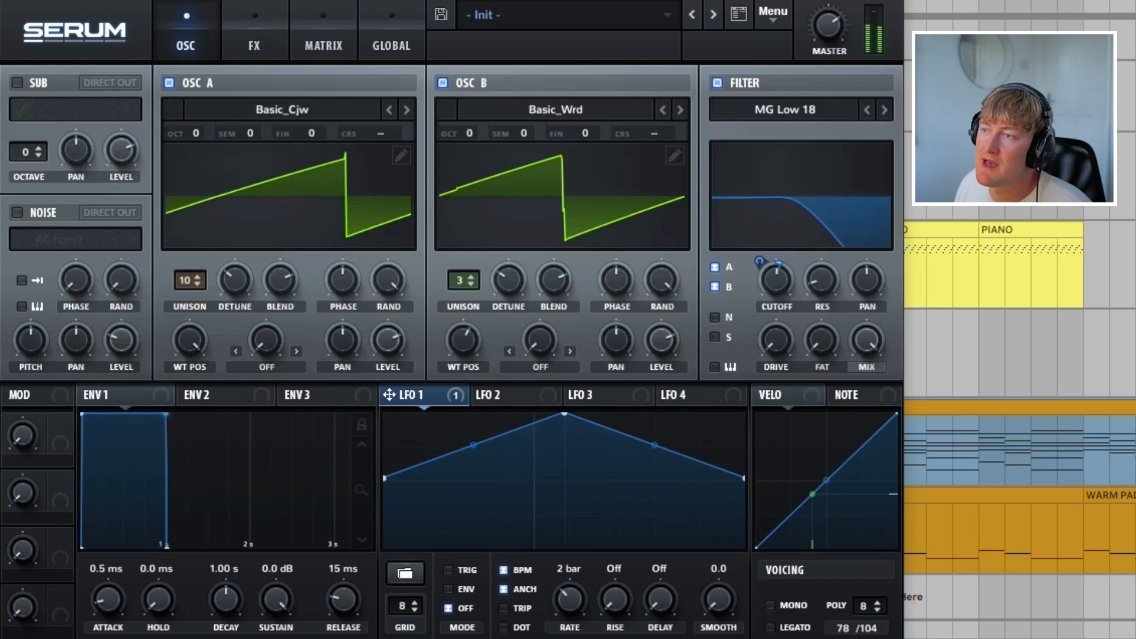
{"action": "left_click", "coordinate": [254, 41]}
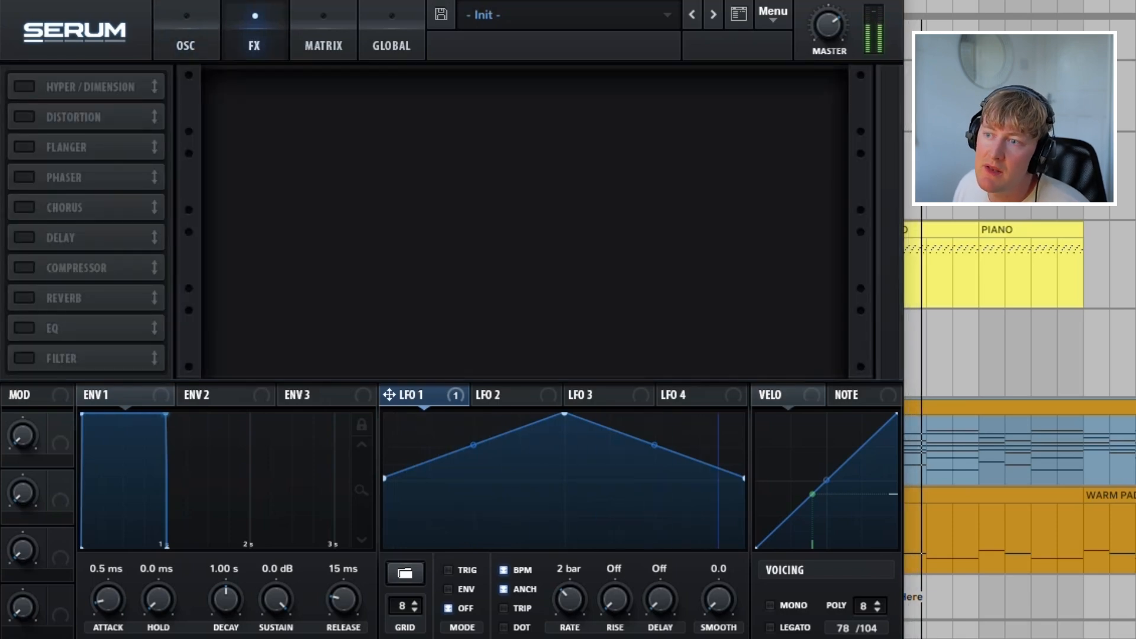
{"action": "left_click", "coordinate": [25, 298]}
{"action": "left_click", "coordinate": [288, 94]}
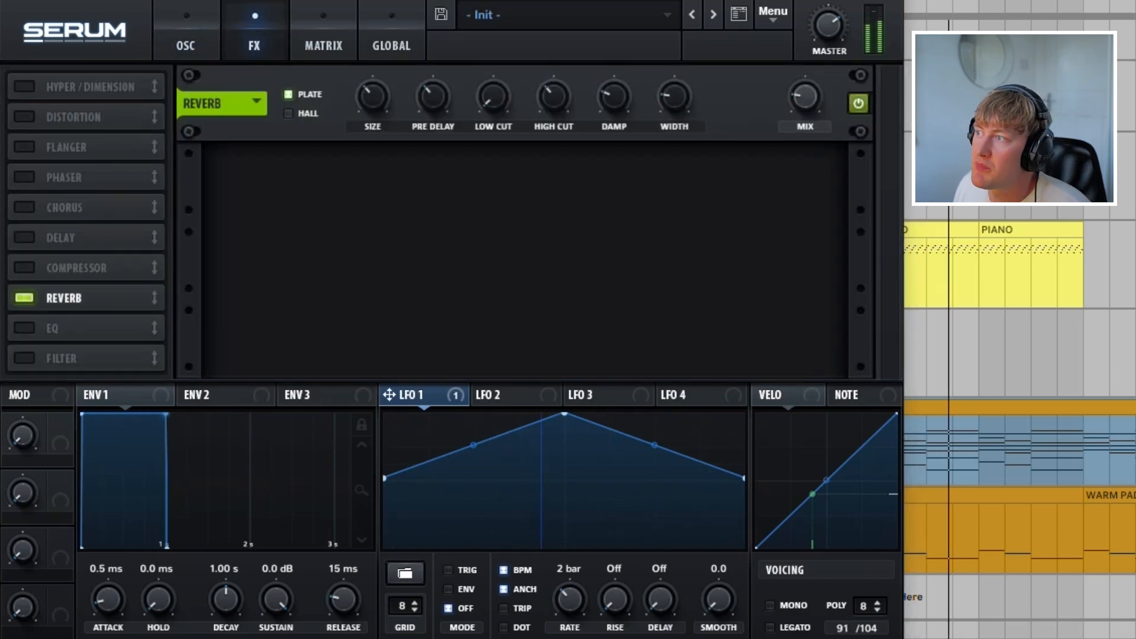
{"action": "left_click_drag", "start_coordinate": [805, 96], "coordinate": [804, 93]}
{"action": "left_click", "coordinate": [25, 208]}
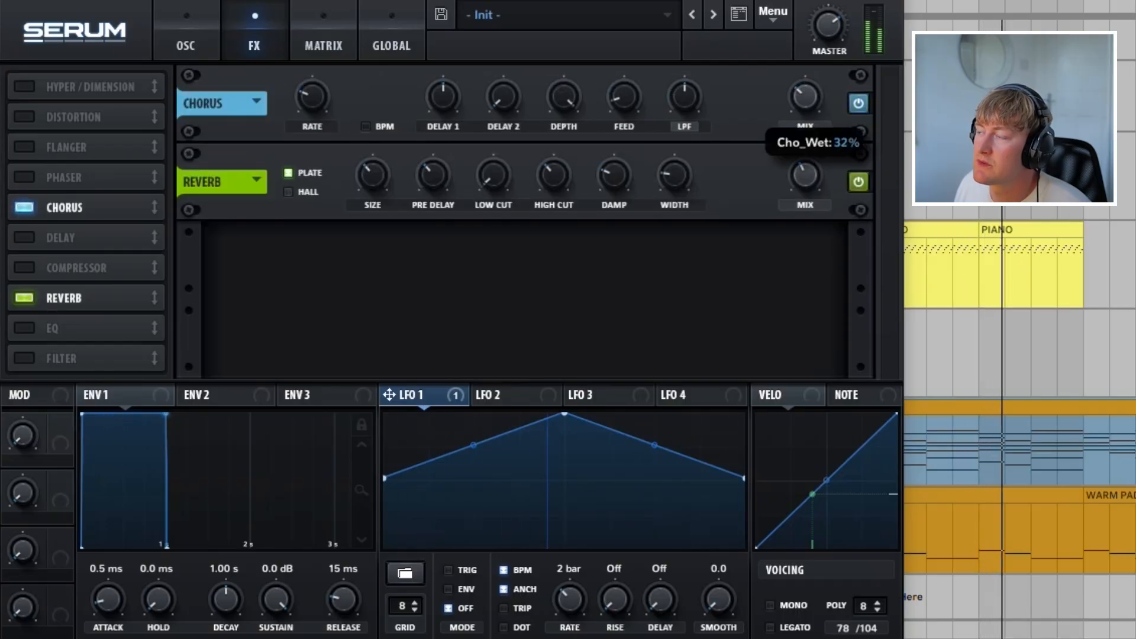
Step: Assign Macro 1 to the filter cutoff and turn the macro up to audition the filter opening
{"action": "left_click", "coordinate": [186, 36]}
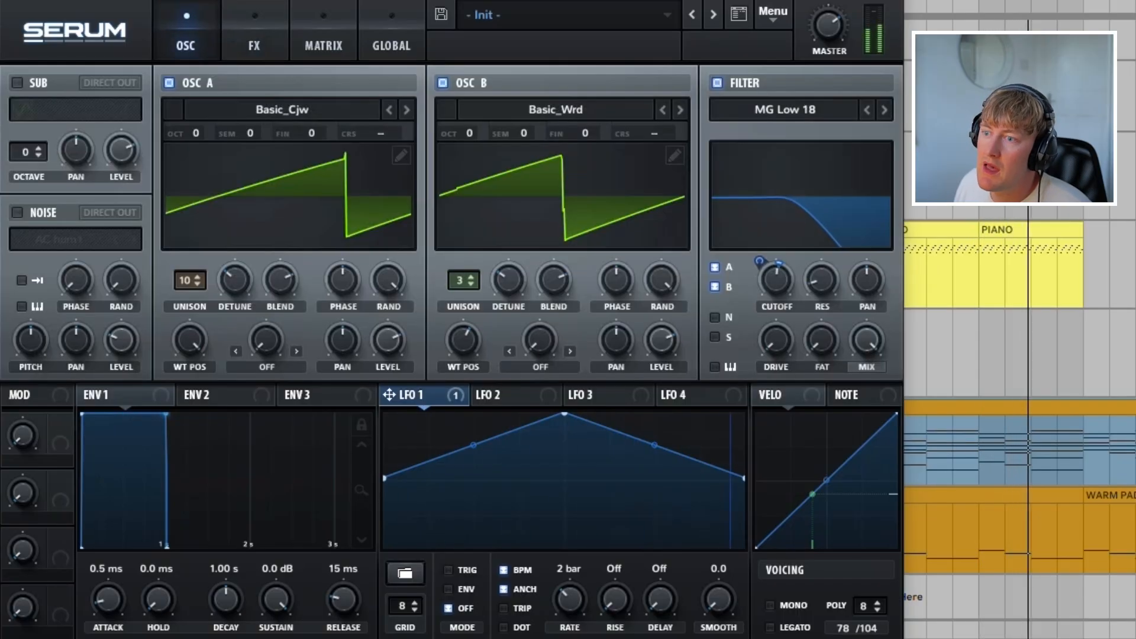
{"action": "left_click_drag", "start_coordinate": [59, 424], "coordinate": [776, 283]}
{"action": "left_click_drag", "start_coordinate": [22, 435], "coordinate": [21, 411]}
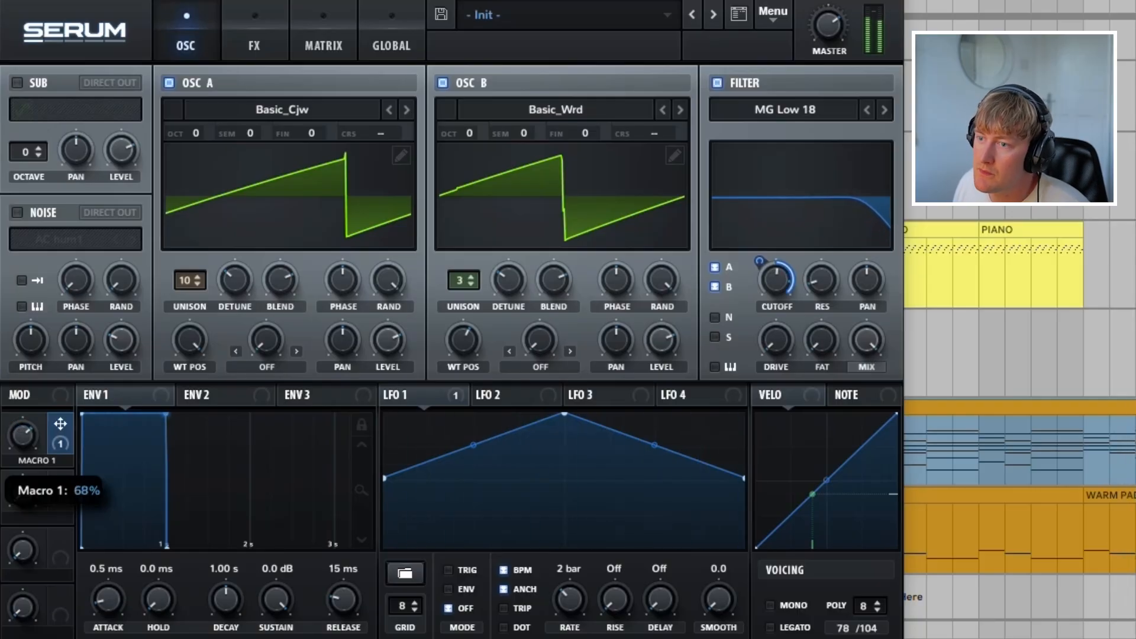
{"action": "left_click_drag", "start_coordinate": [22, 396], "coordinate": [22, 393]}
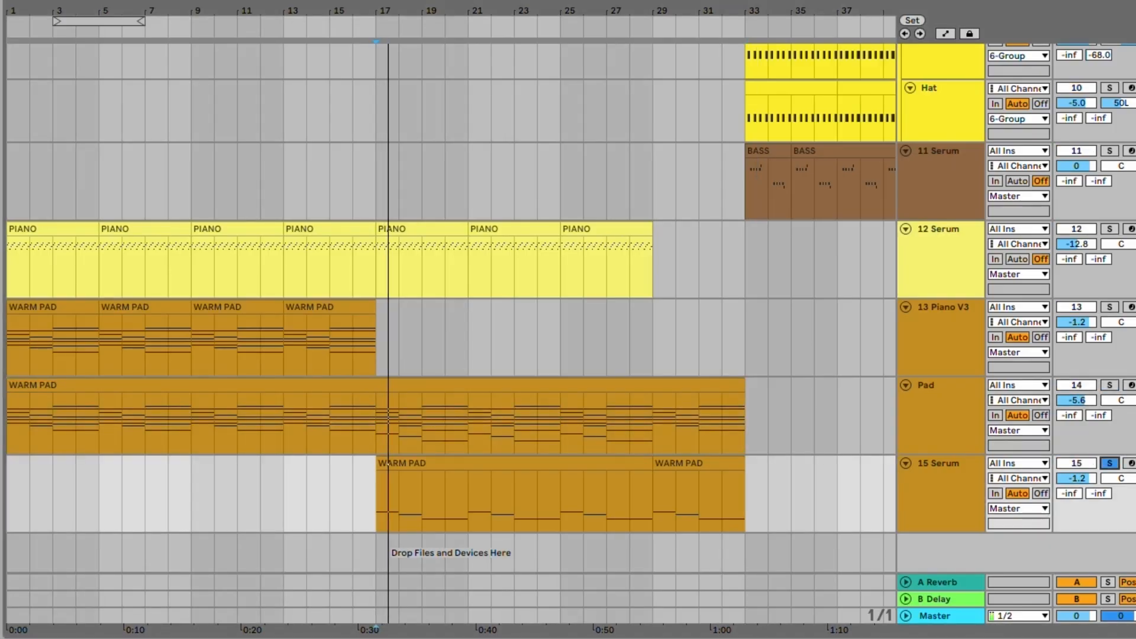
Step: Select the 15 Serum track, select all notes in its first WARM PAD clip and bring up its Serum synth
{"action": "left_click", "coordinate": [940, 486]}
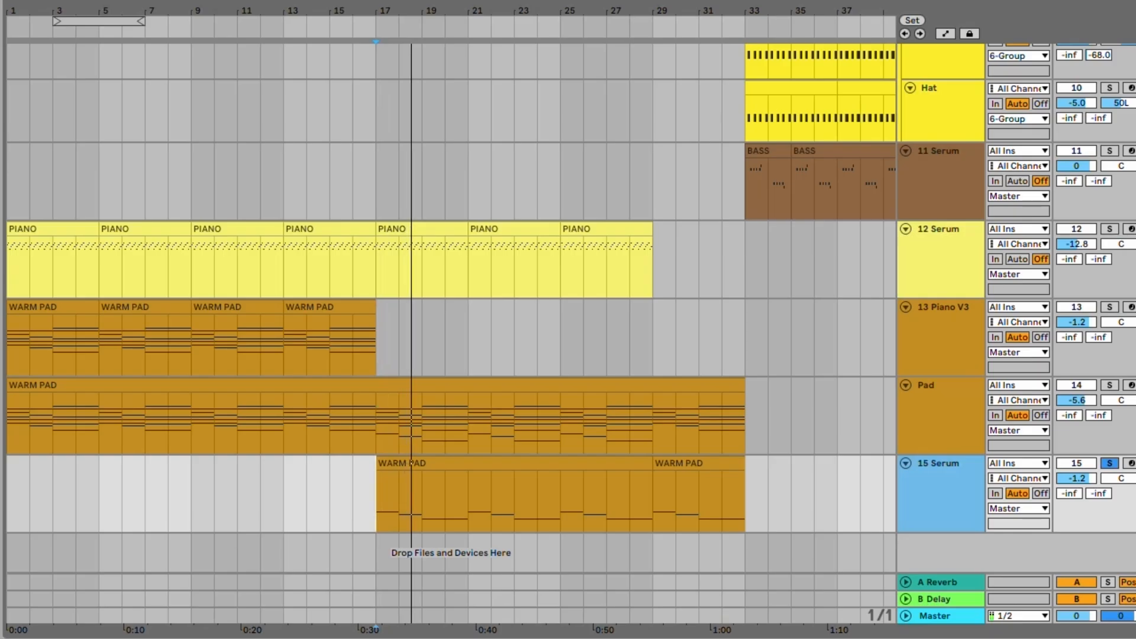
{"action": "double_click", "coordinate": [514, 463]}
{"action": "key", "text": "super+a"}
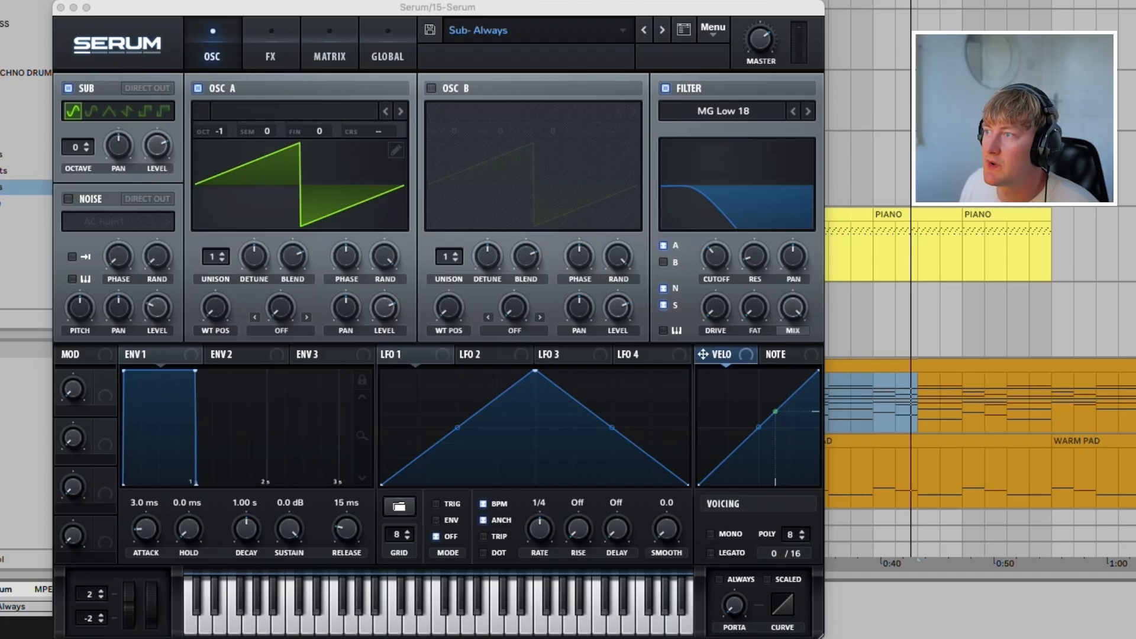
Step: Reset the 15 Serum synth to the initial preset and play its WARM PAD clip
{"action": "left_click", "coordinate": [713, 30]}
{"action": "left_click", "coordinate": [746, 137]}
{"action": "left_click", "coordinate": [713, 30]}
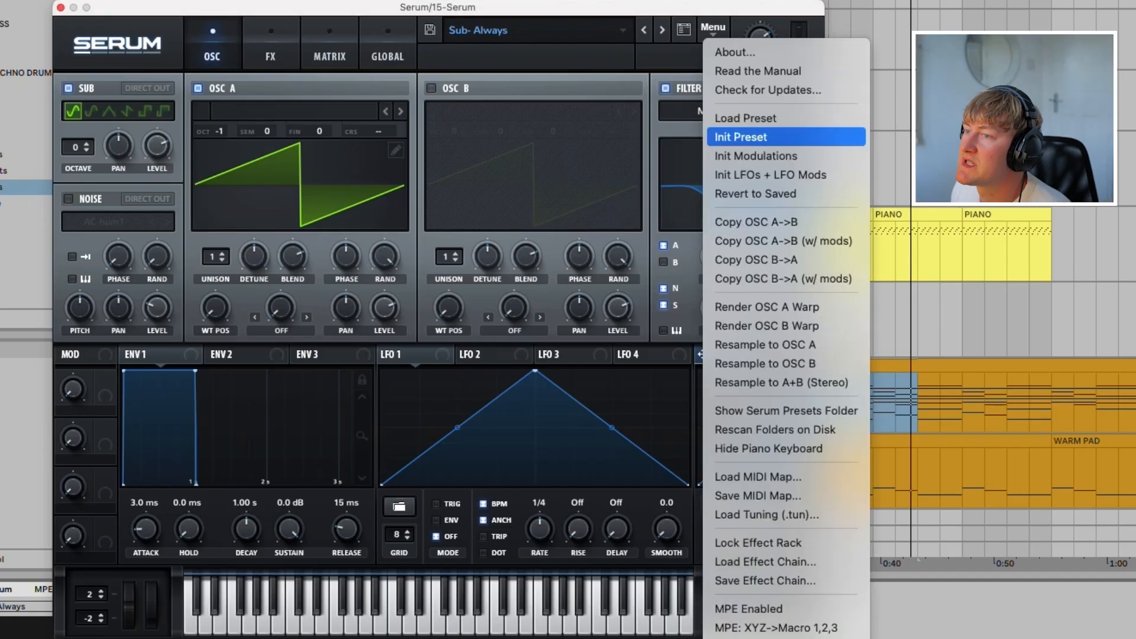
{"action": "left_click", "coordinate": [809, 139]}
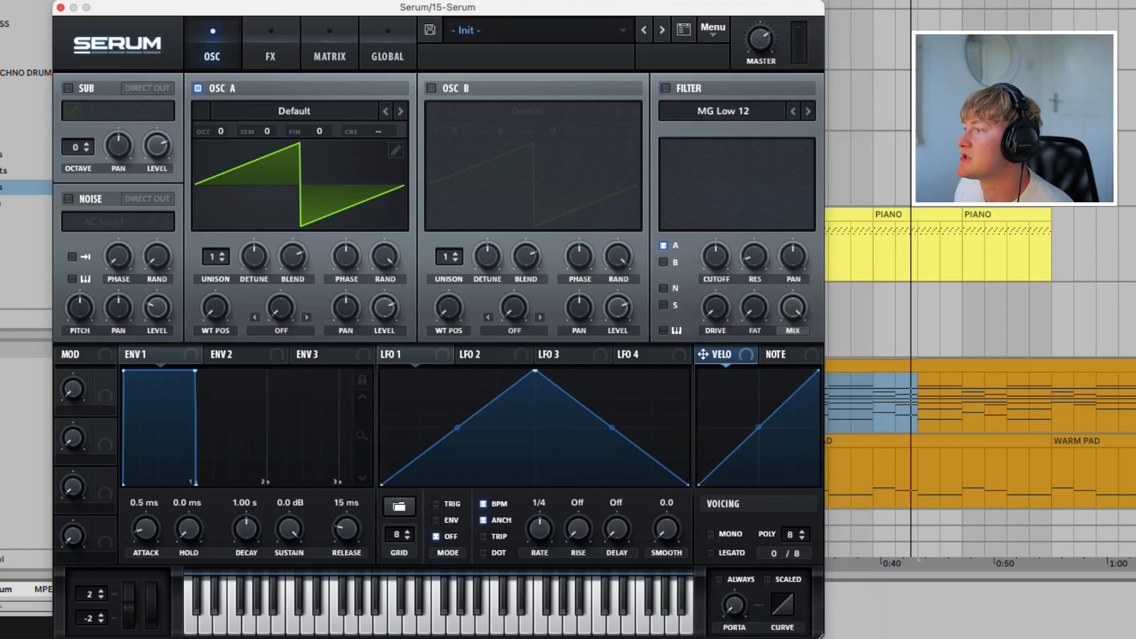
{"action": "scroll", "coordinate": [979, 378], "scroll_direction": "down", "scroll_amount": 2}
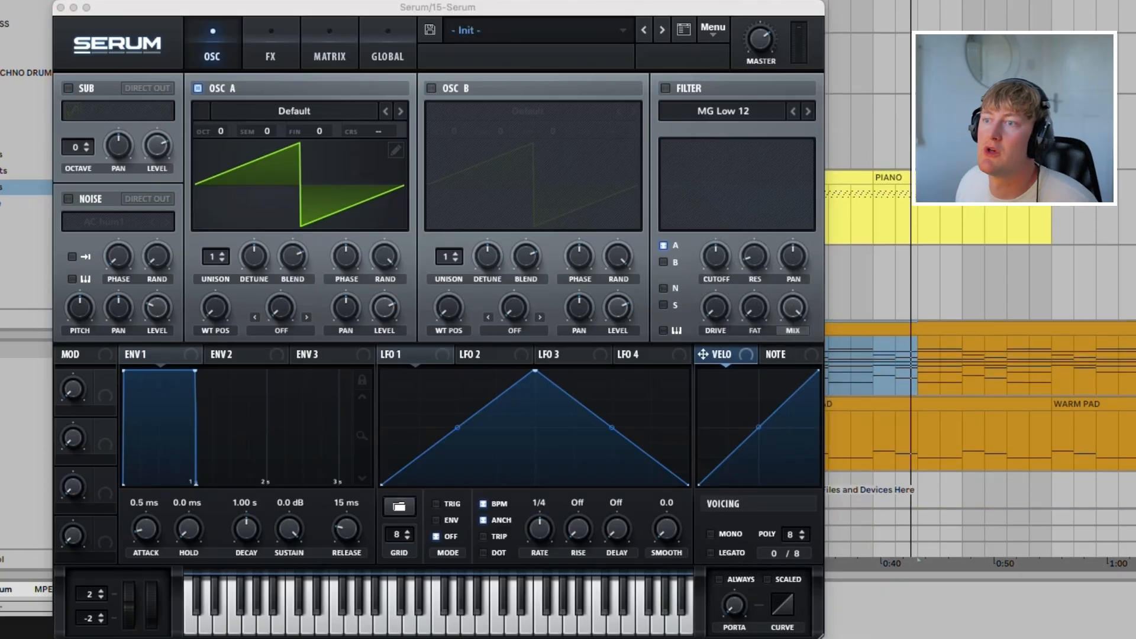
{"action": "left_click", "coordinate": [873, 433]}
{"action": "key", "text": "space"}
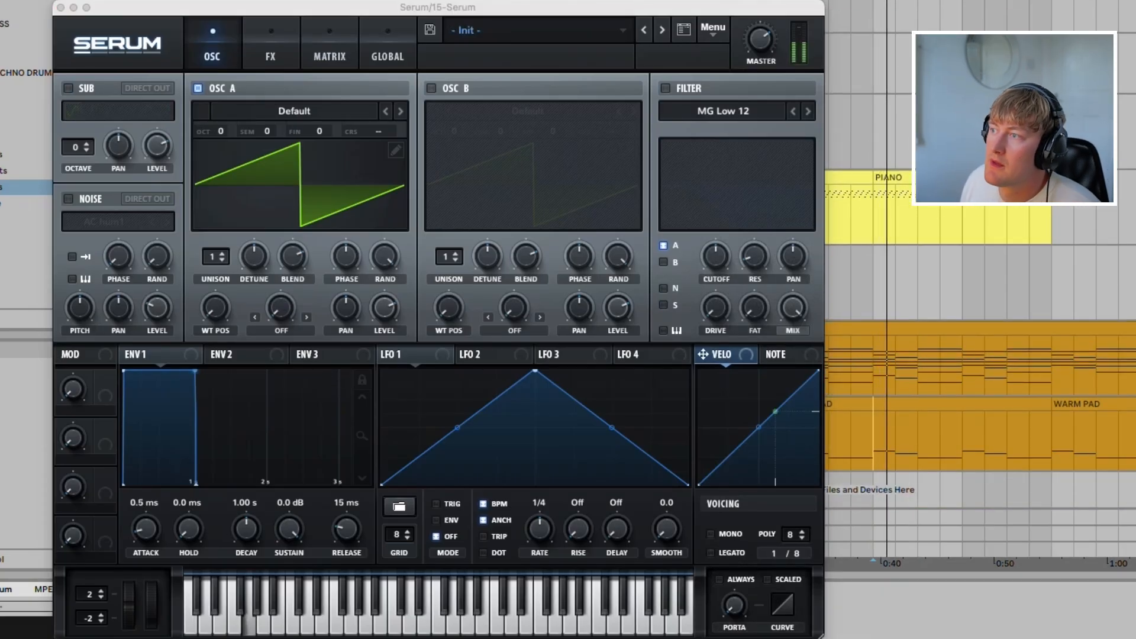
Step: Turn on the filter with the MG Low 24 type, lower its cutoff and set oscillator A's octave to -1
{"action": "left_click", "coordinate": [665, 88]}
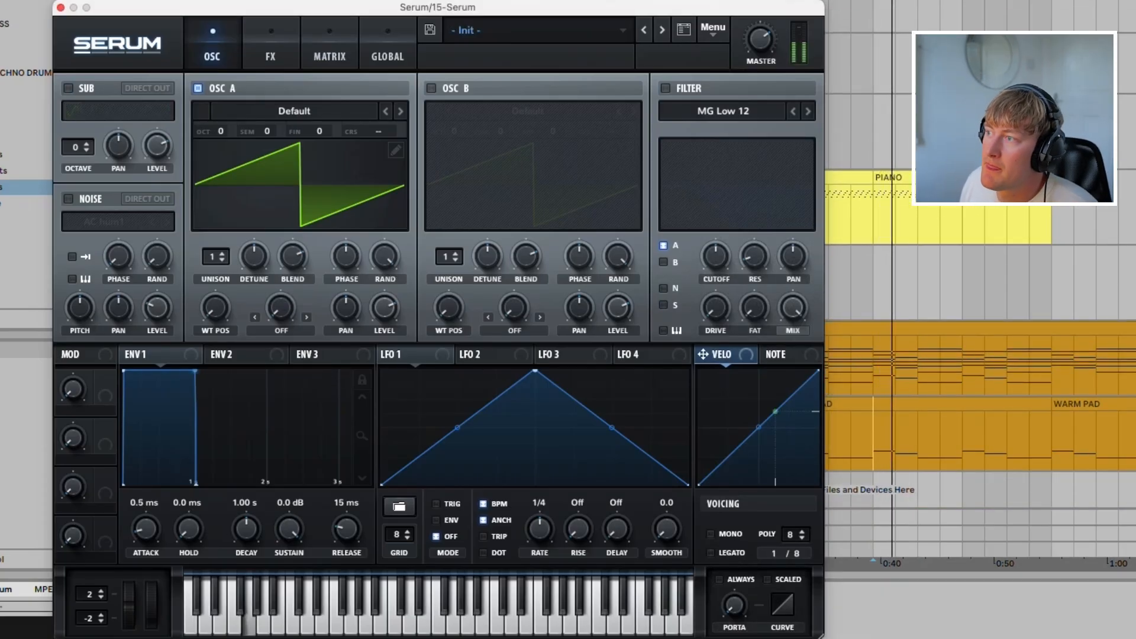
{"action": "left_click", "coordinate": [808, 111]}
{"action": "left_click_drag", "start_coordinate": [716, 256], "coordinate": [719, 275]}
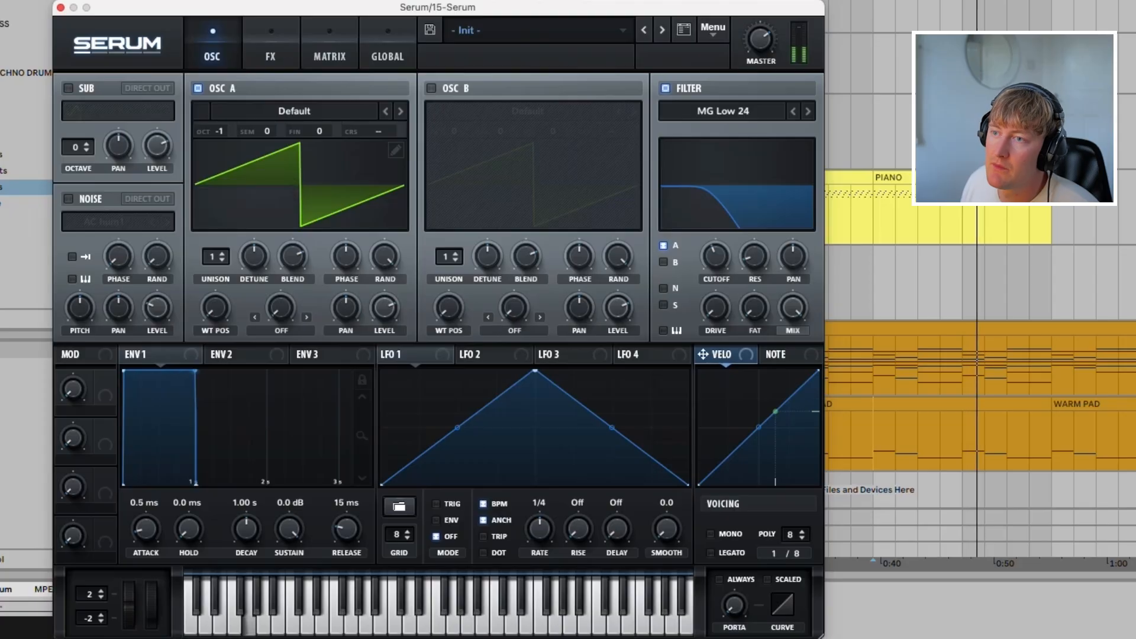
Step: Turn on the sub oscillator at octave -1 with a raised level, auditioning octave changes on it and oscillator A
{"action": "left_click", "coordinate": [69, 88]}
{"action": "mouse_move", "coordinate": [79, 147]}
{"action": "left_mouse_down"}
{"action": "mouse_move", "coordinate": [78, 165]}
{"action": "mouse_move", "coordinate": [80, 139]}
{"action": "left_mouse_up"}
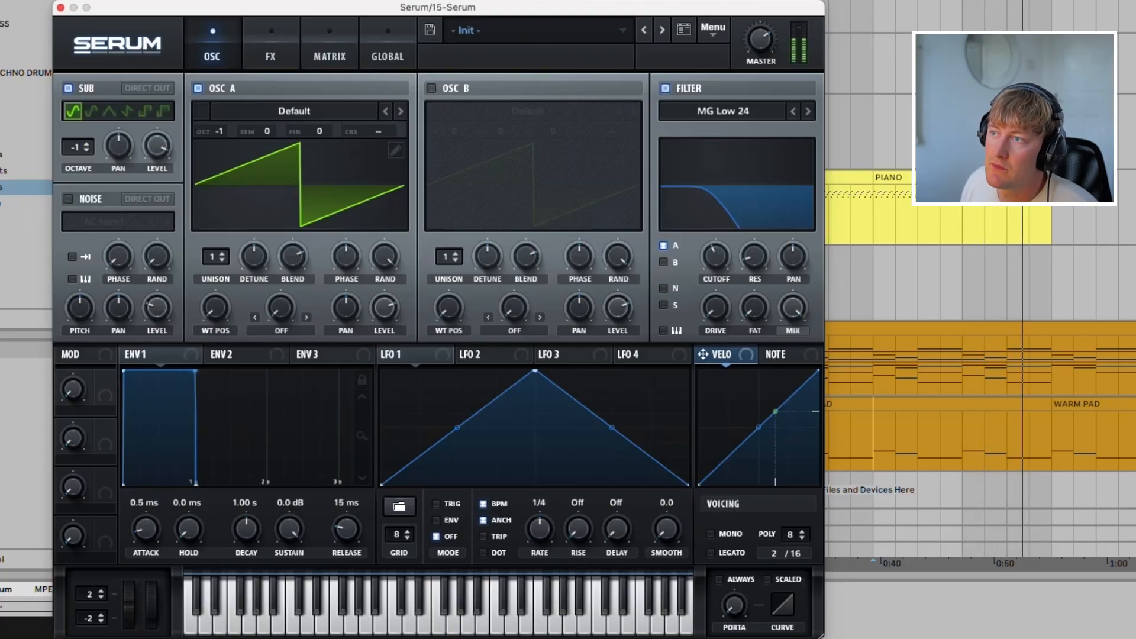
{"action": "left_click_drag", "start_coordinate": [220, 132], "coordinate": [220, 122]}
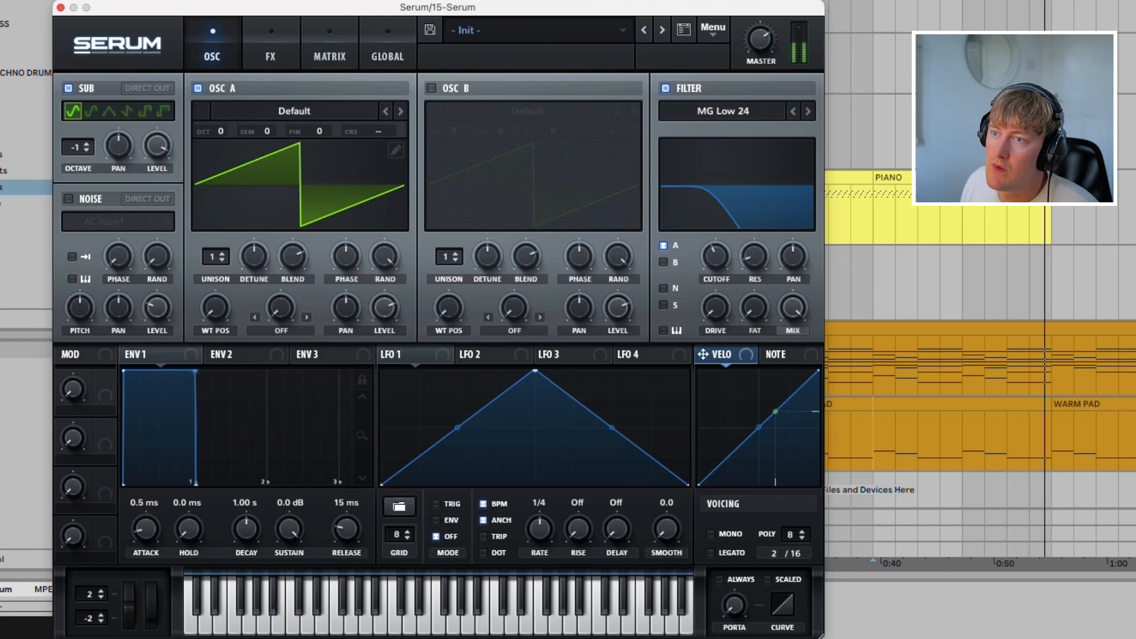
{"action": "left_click_drag", "start_coordinate": [80, 147], "coordinate": [80, 138]}
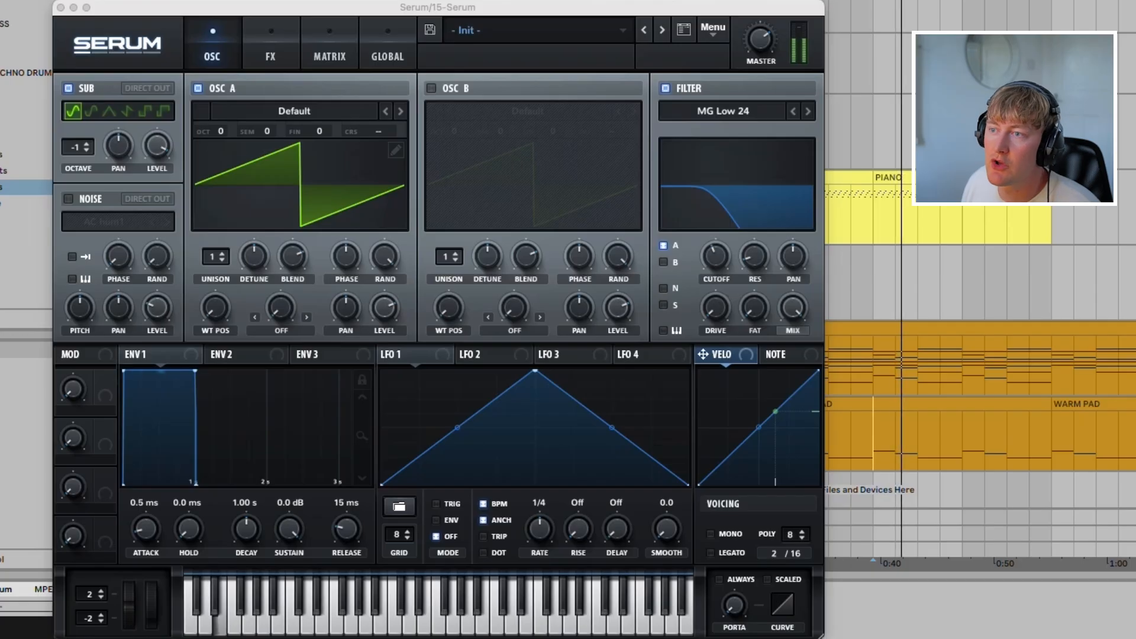
{"action": "left_click_drag", "start_coordinate": [220, 131], "coordinate": [220, 140]}
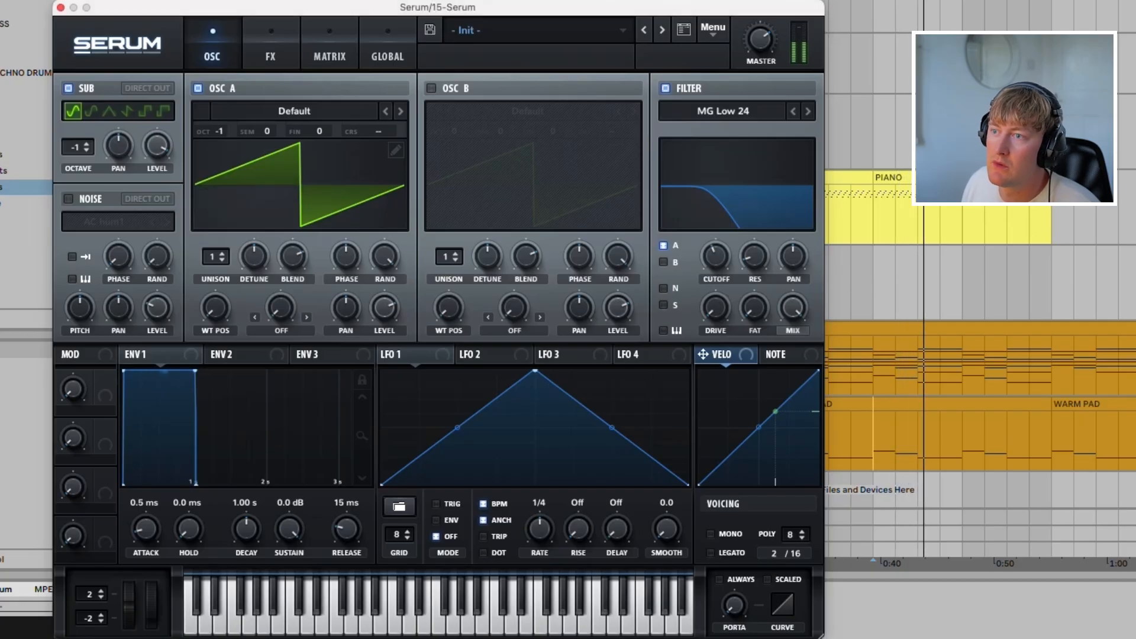
Step: Open the WARM PAD clip's MIDI notes, audition the long bass note from bar 25 and check oscillator A's octave setting
{"action": "key", "text": "space"}
{"action": "double_click", "coordinate": [971, 405]}
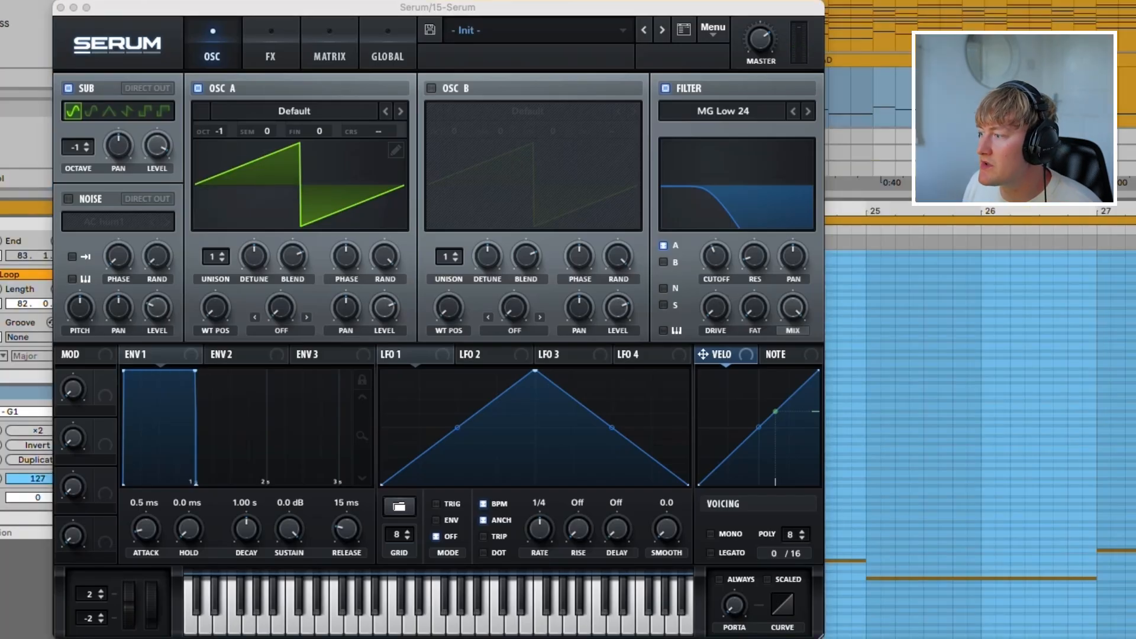
{"action": "left_click", "coordinate": [1002, 578]}
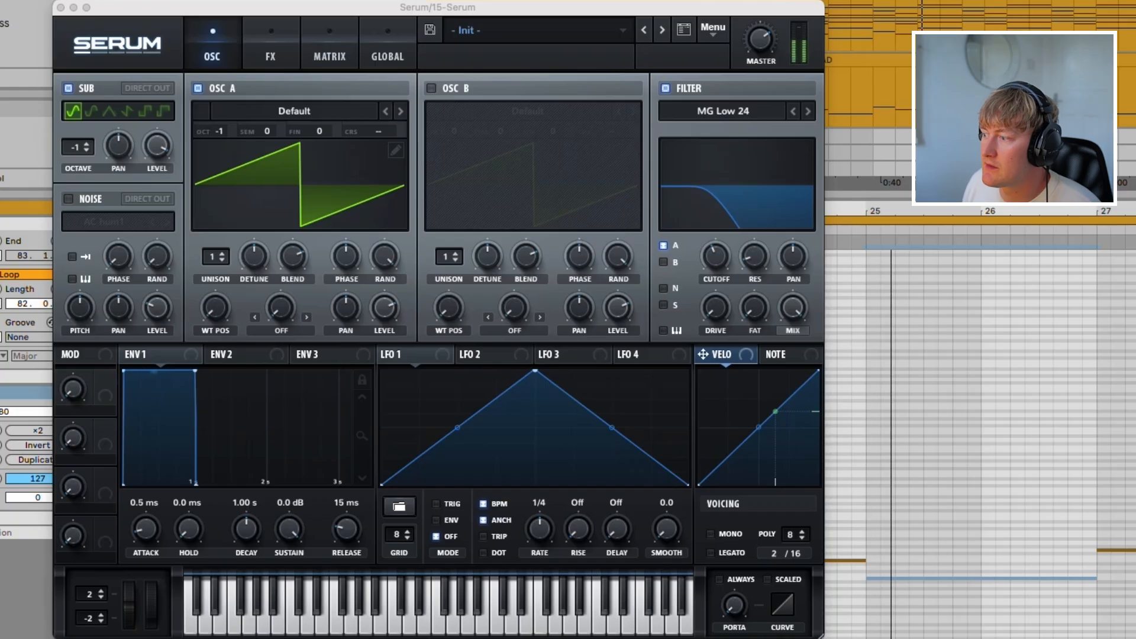
{"action": "left_click", "coordinate": [218, 131]}
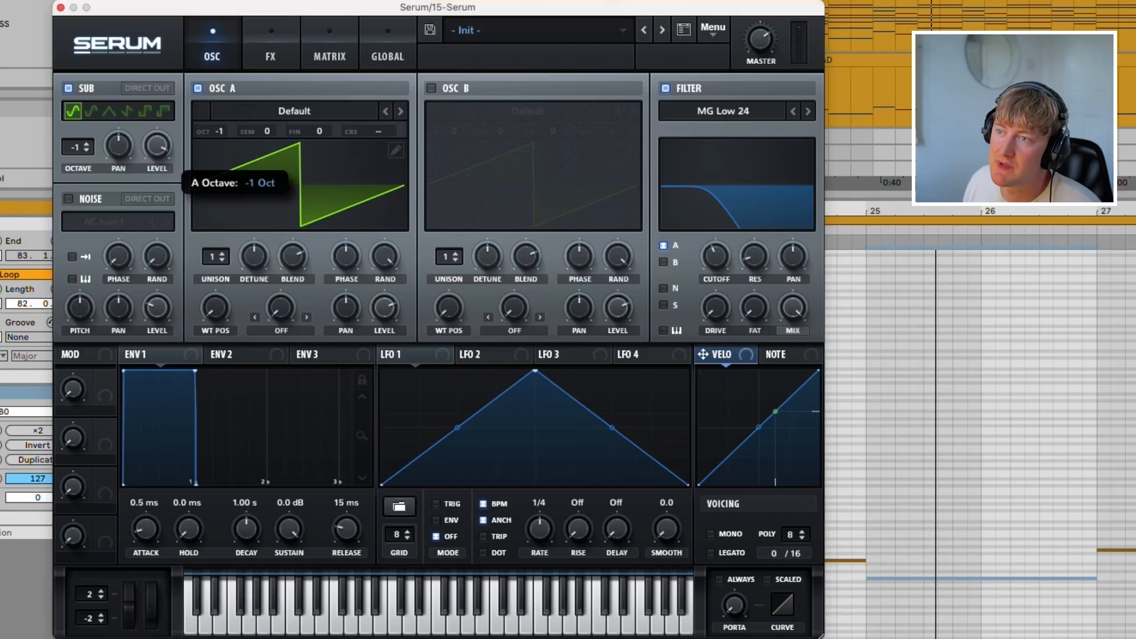